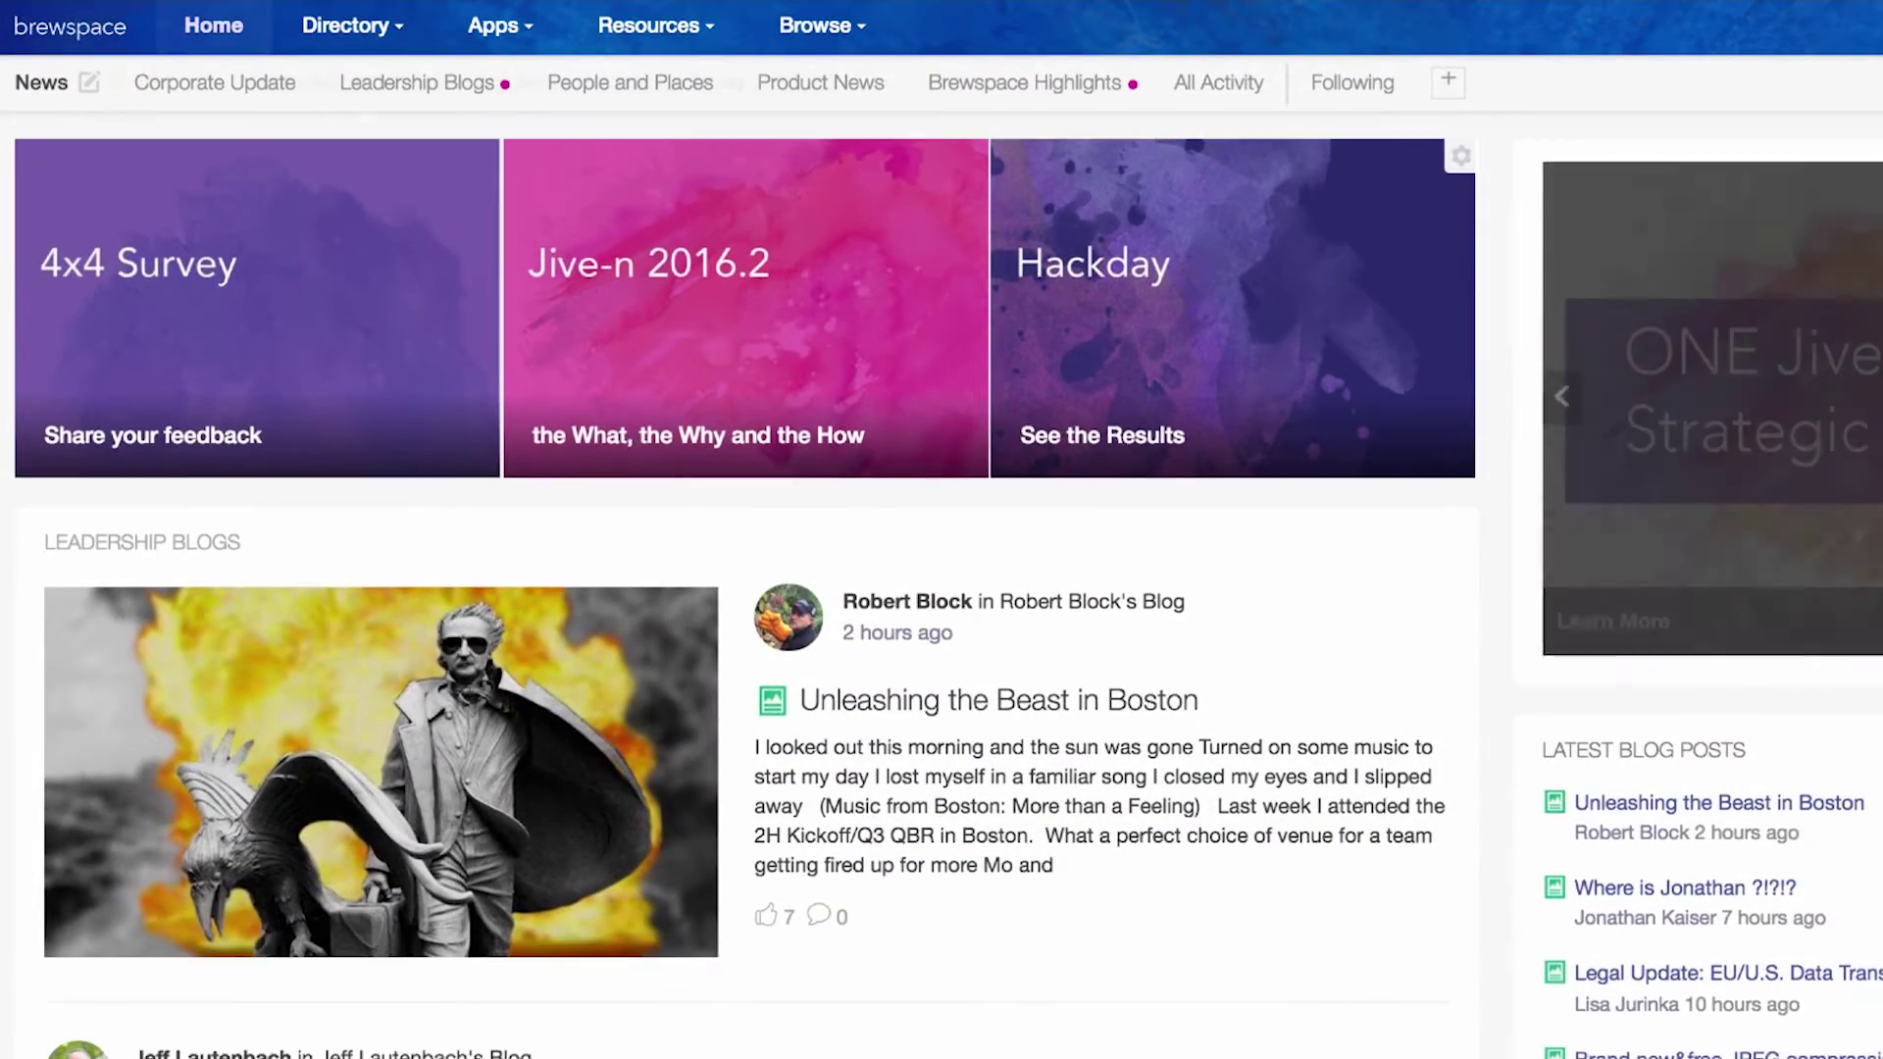
- Switch the News page into layout editing mode
{"action": "scroll", "coordinate": [941, 588], "scroll_direction": "down", "scroll_amount": 3}
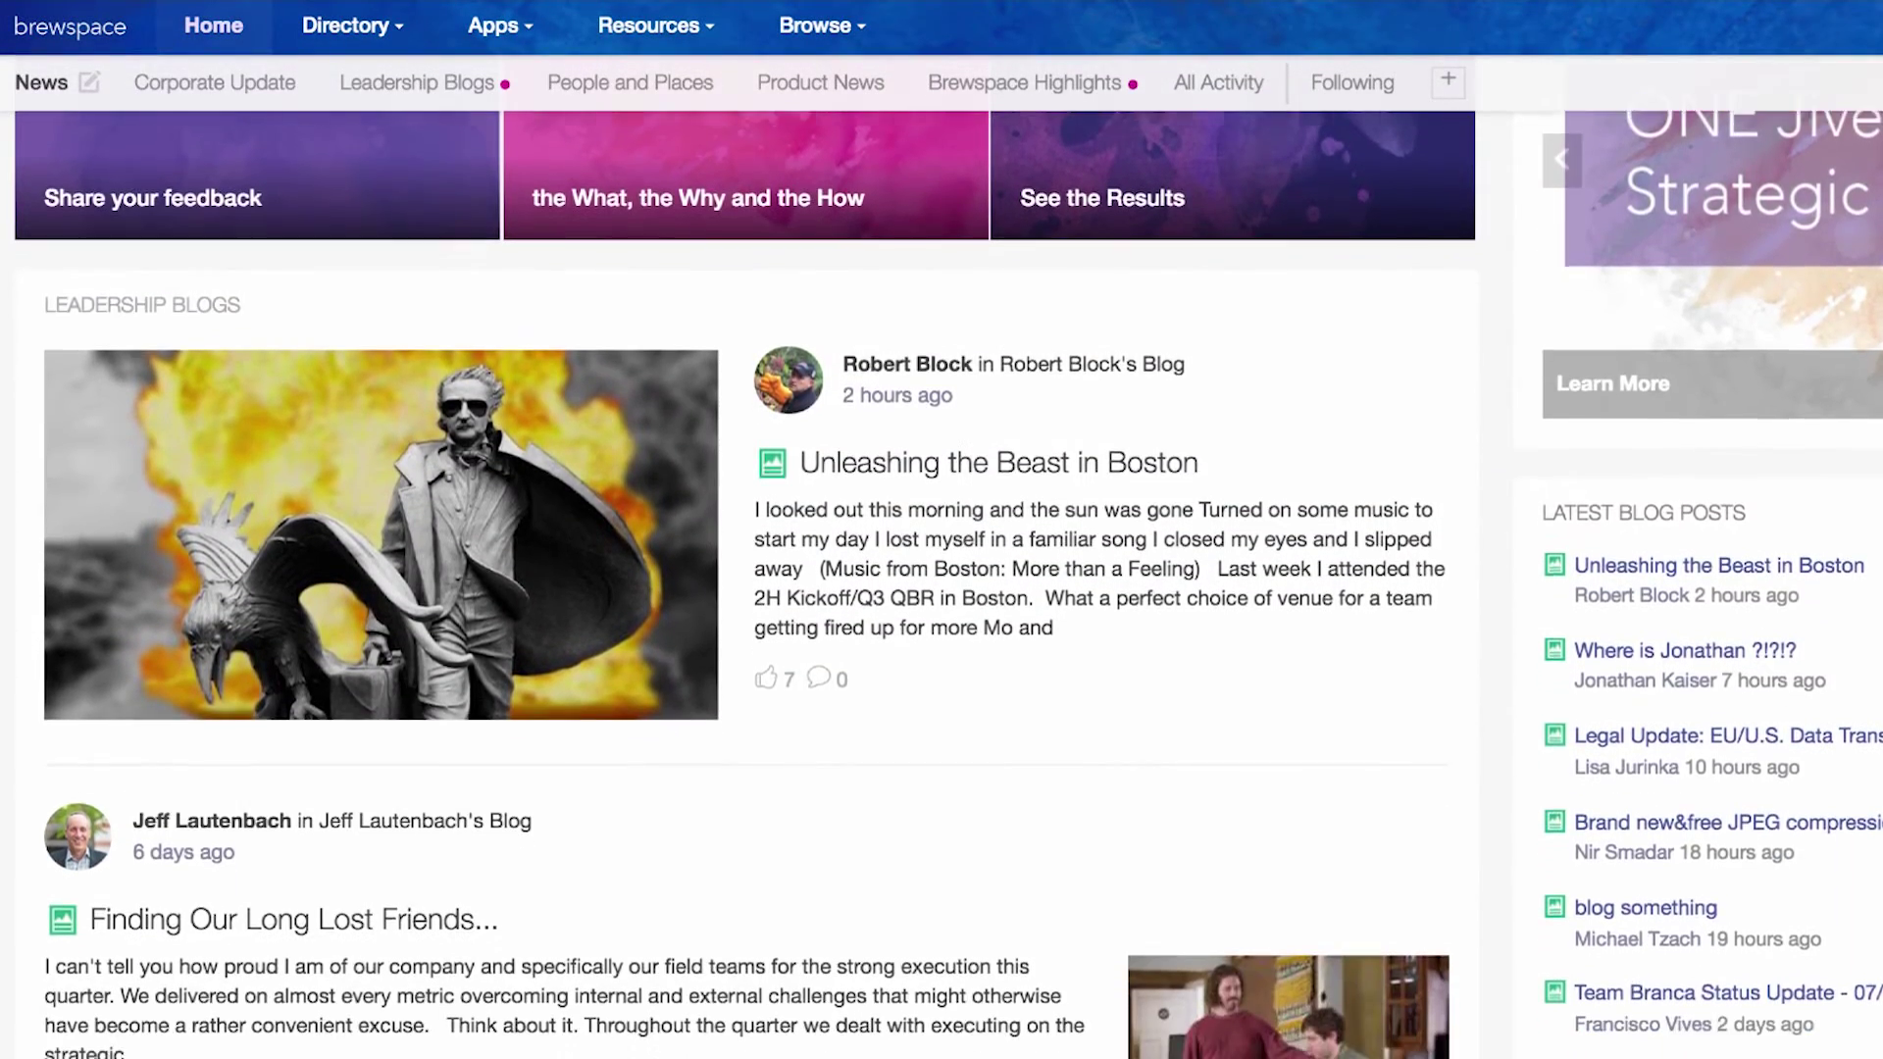
{"action": "scroll", "coordinate": [746, 589], "scroll_direction": "down", "scroll_amount": 3}
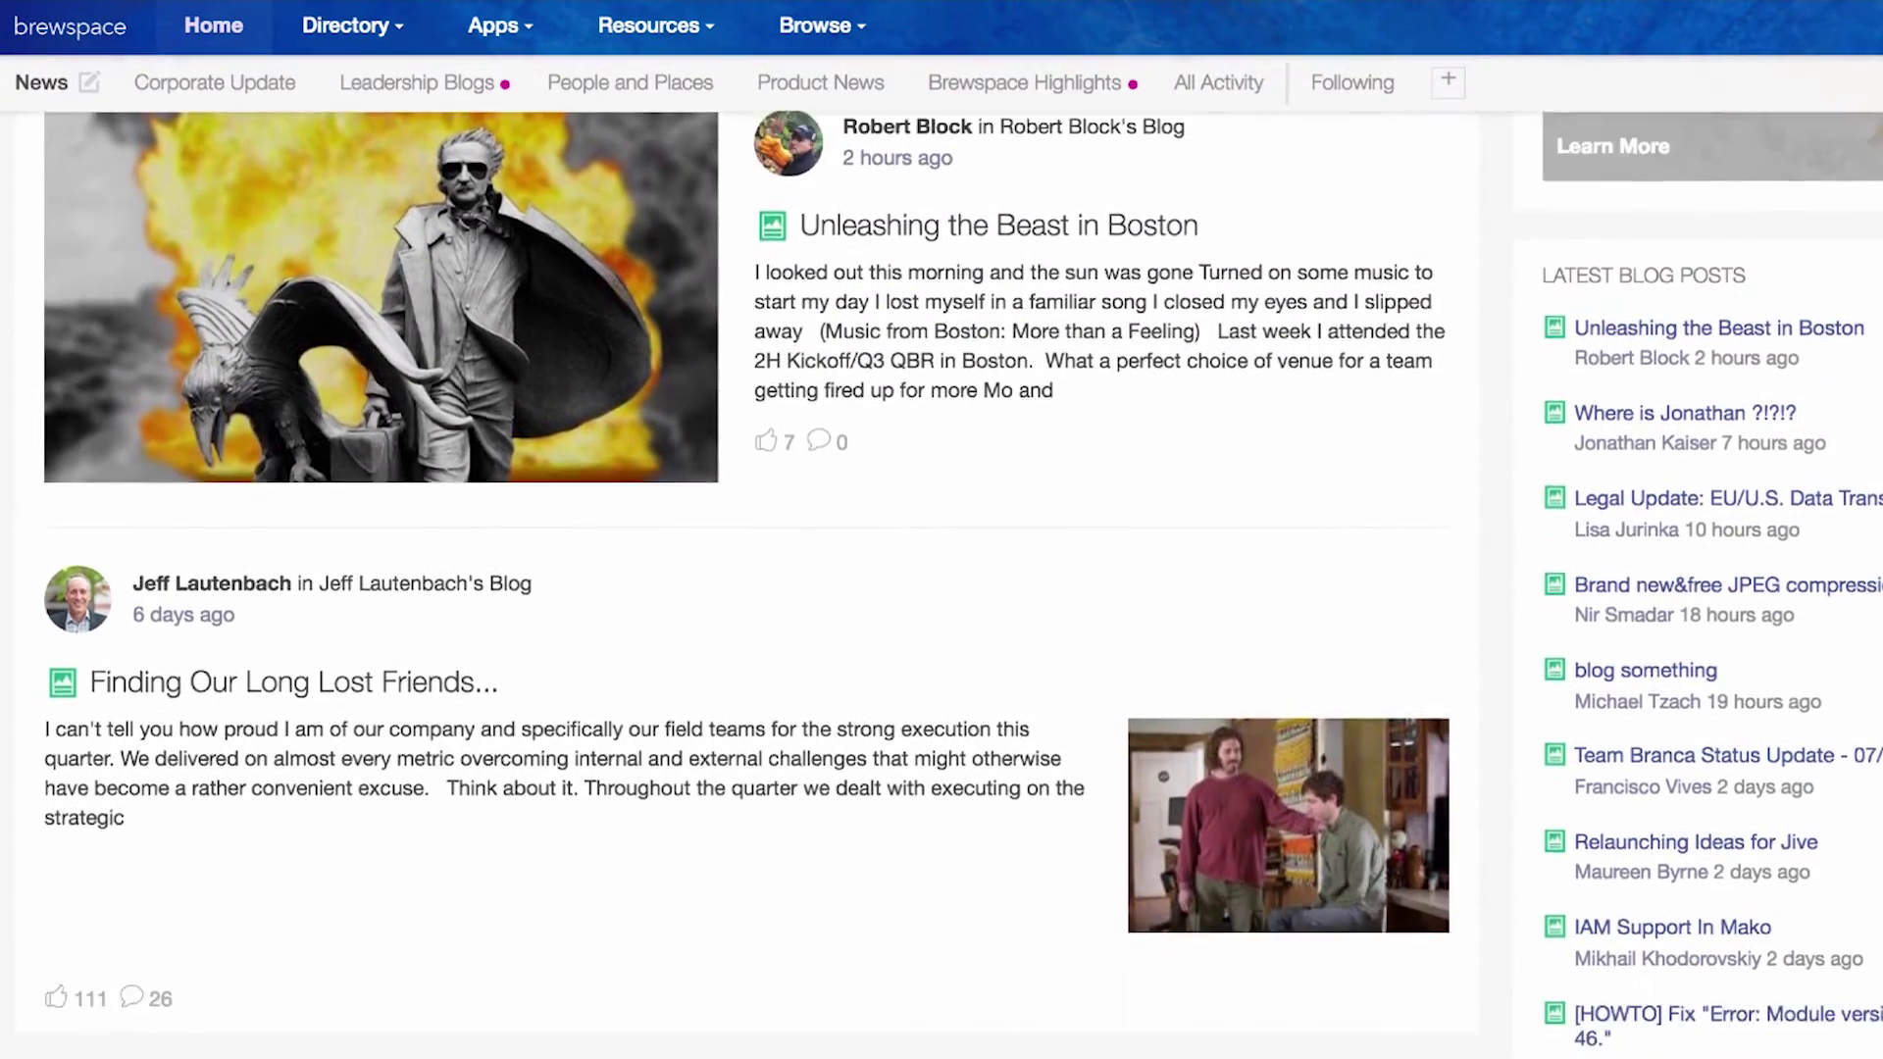
{"action": "scroll", "coordinate": [746, 588], "scroll_direction": "down", "scroll_amount": 3}
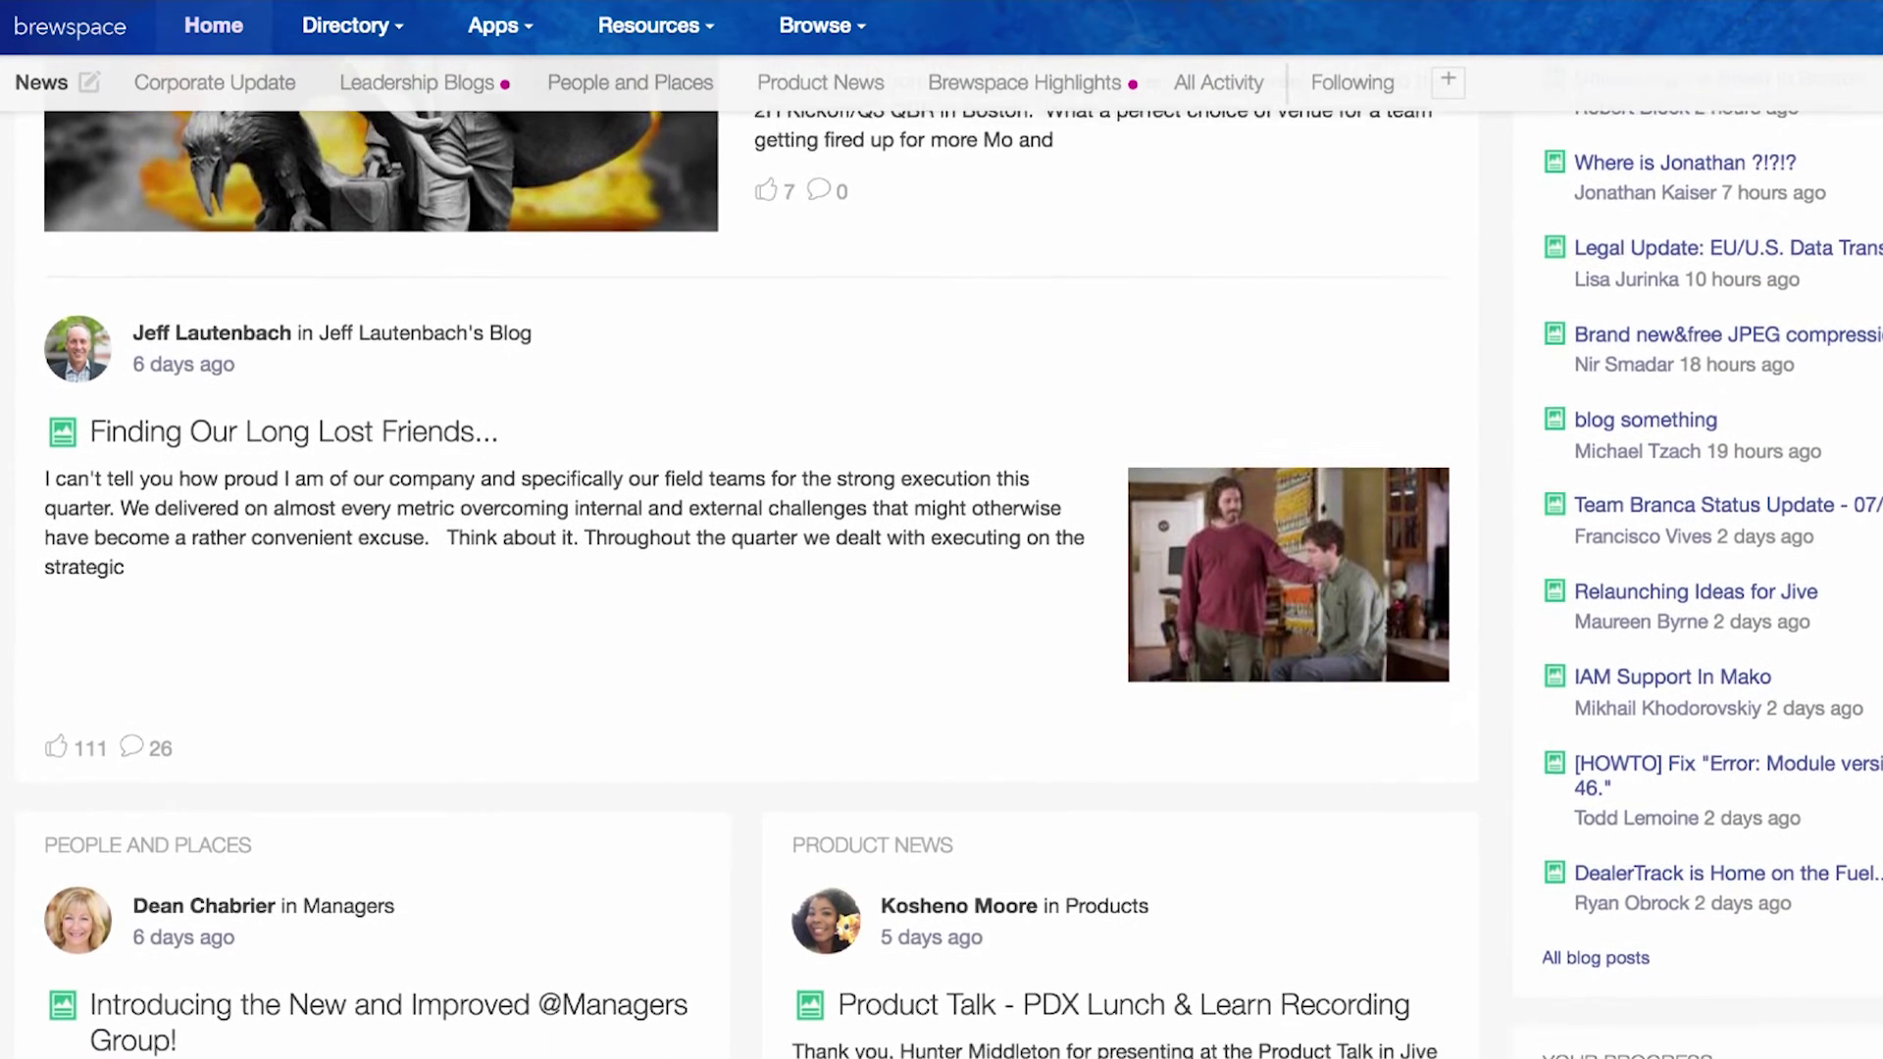
{"action": "scroll", "coordinate": [745, 589], "scroll_direction": "down", "scroll_amount": 1}
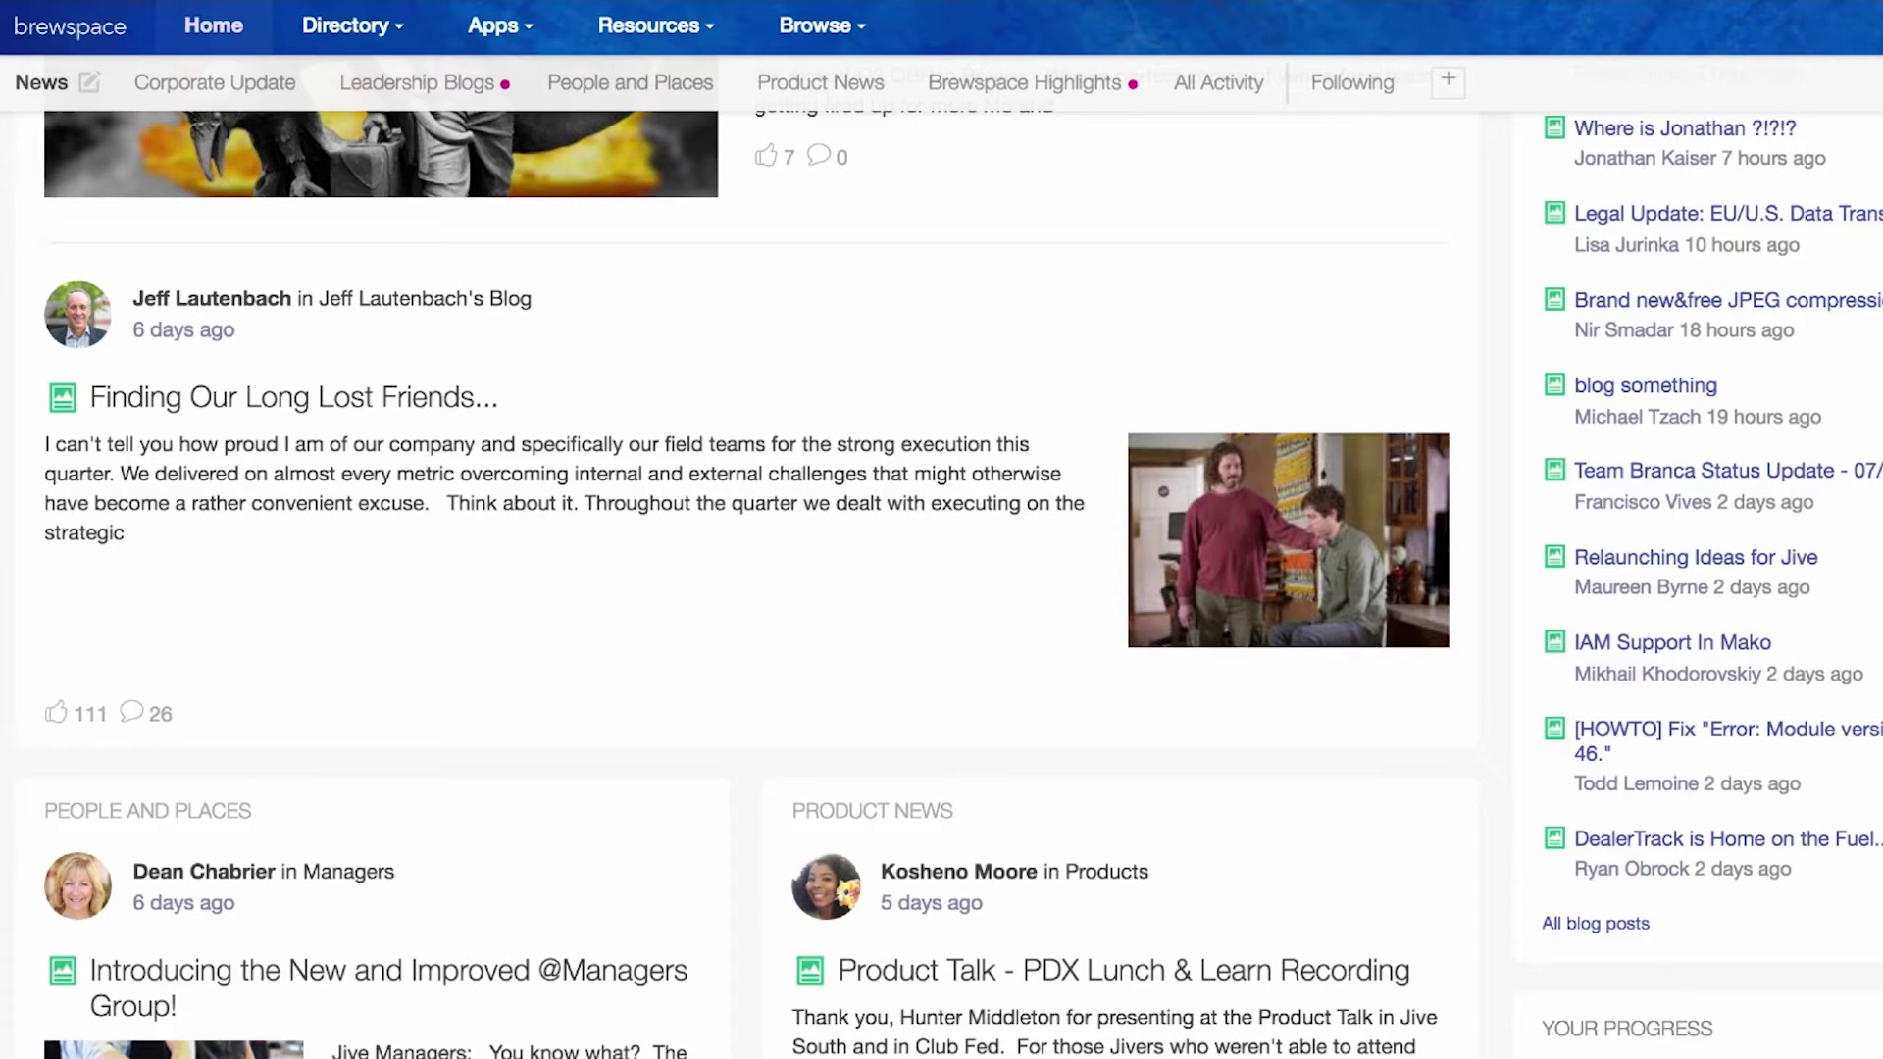
{"action": "scroll", "coordinate": [745, 588], "scroll_direction": "up", "scroll_amount": 5}
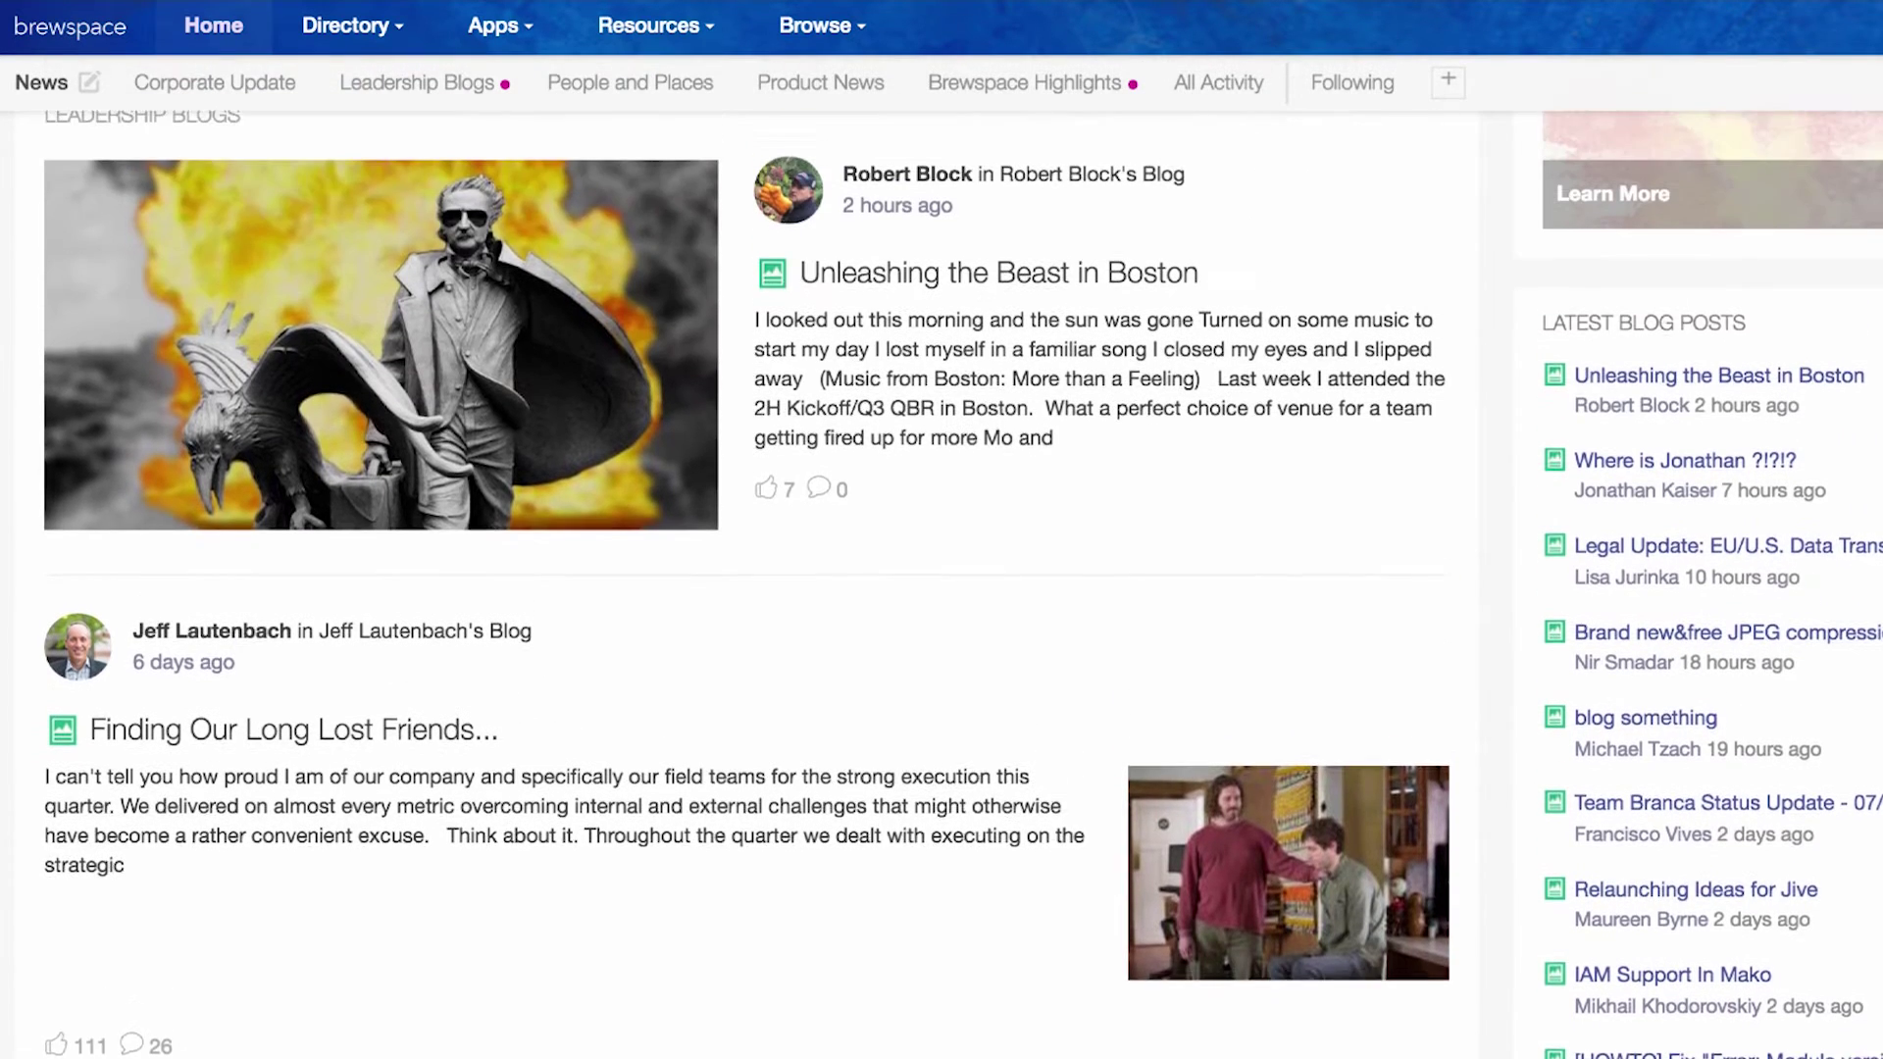
{"action": "scroll", "coordinate": [745, 589], "scroll_direction": "up", "scroll_amount": 5}
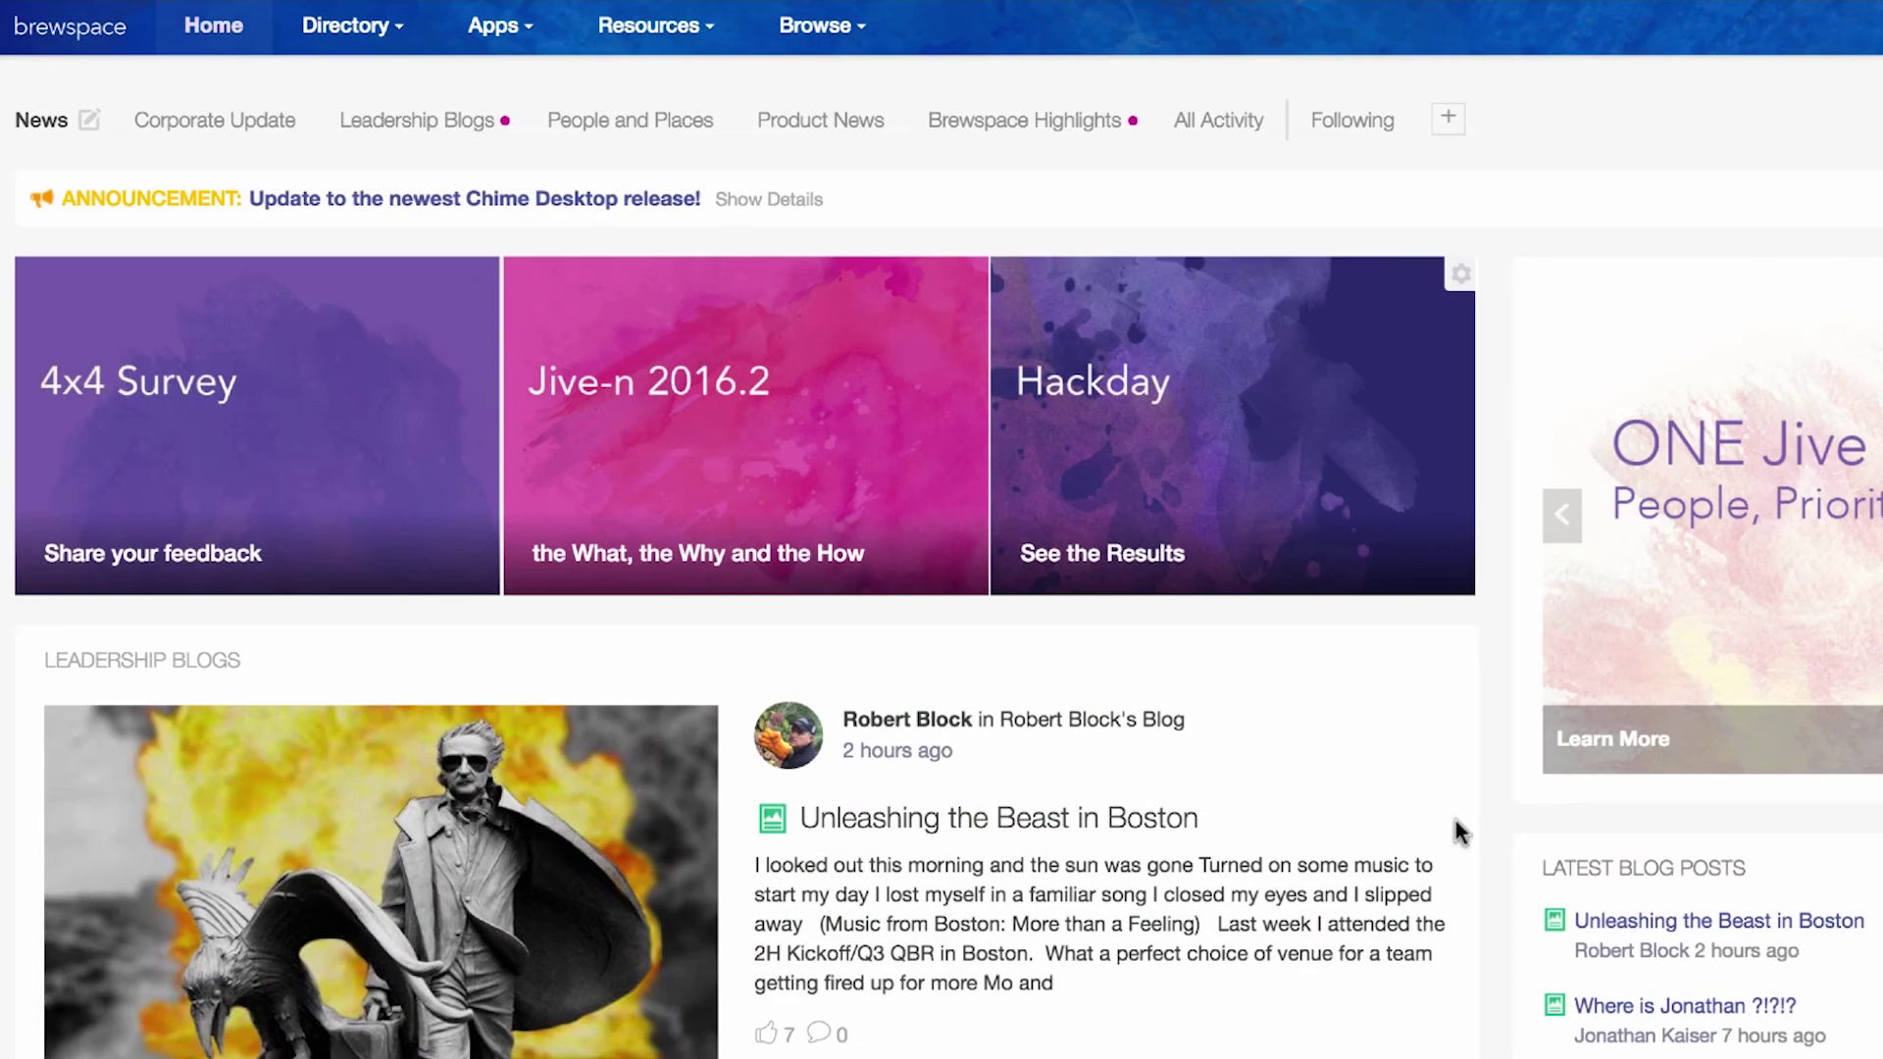
{"action": "left_click", "coordinate": [91, 123]}
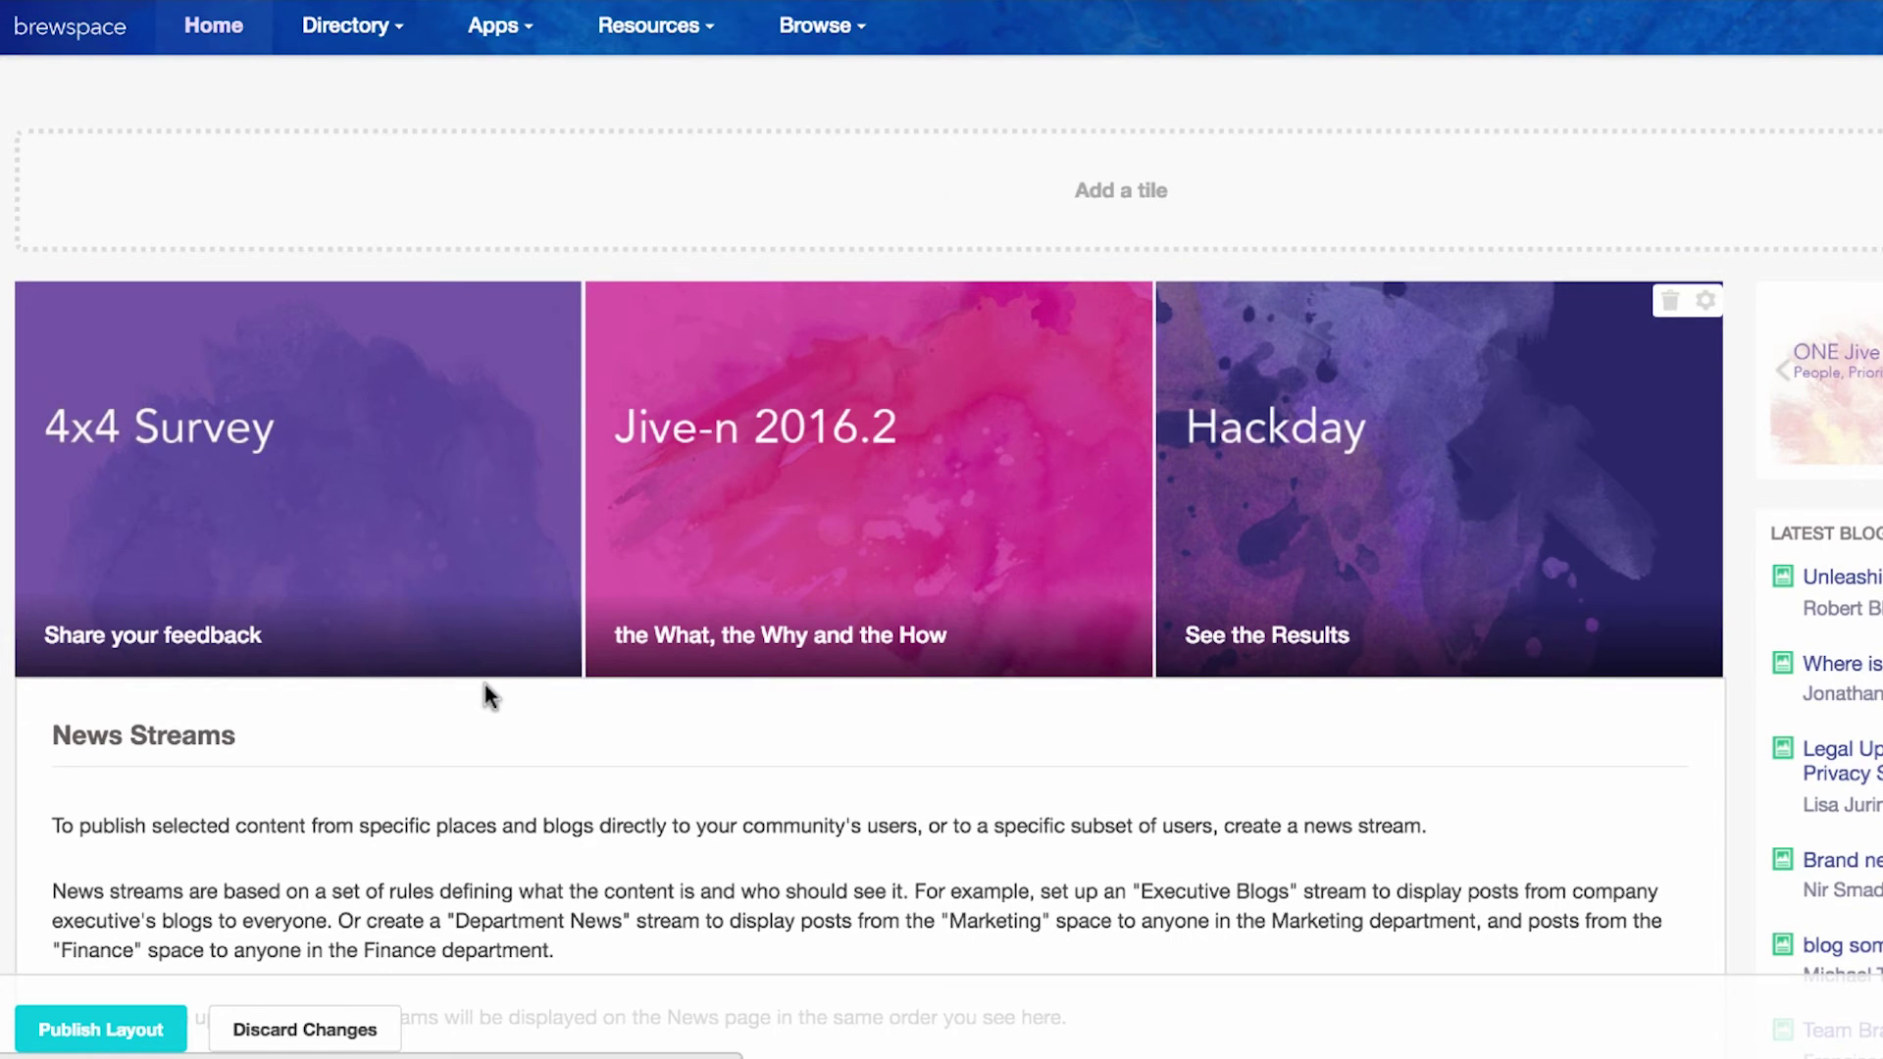
{"action": "scroll", "coordinate": [484, 683], "scroll_direction": "down", "scroll_amount": 5}
{"action": "scroll", "coordinate": [485, 692], "scroll_direction": "down", "scroll_amount": 10}
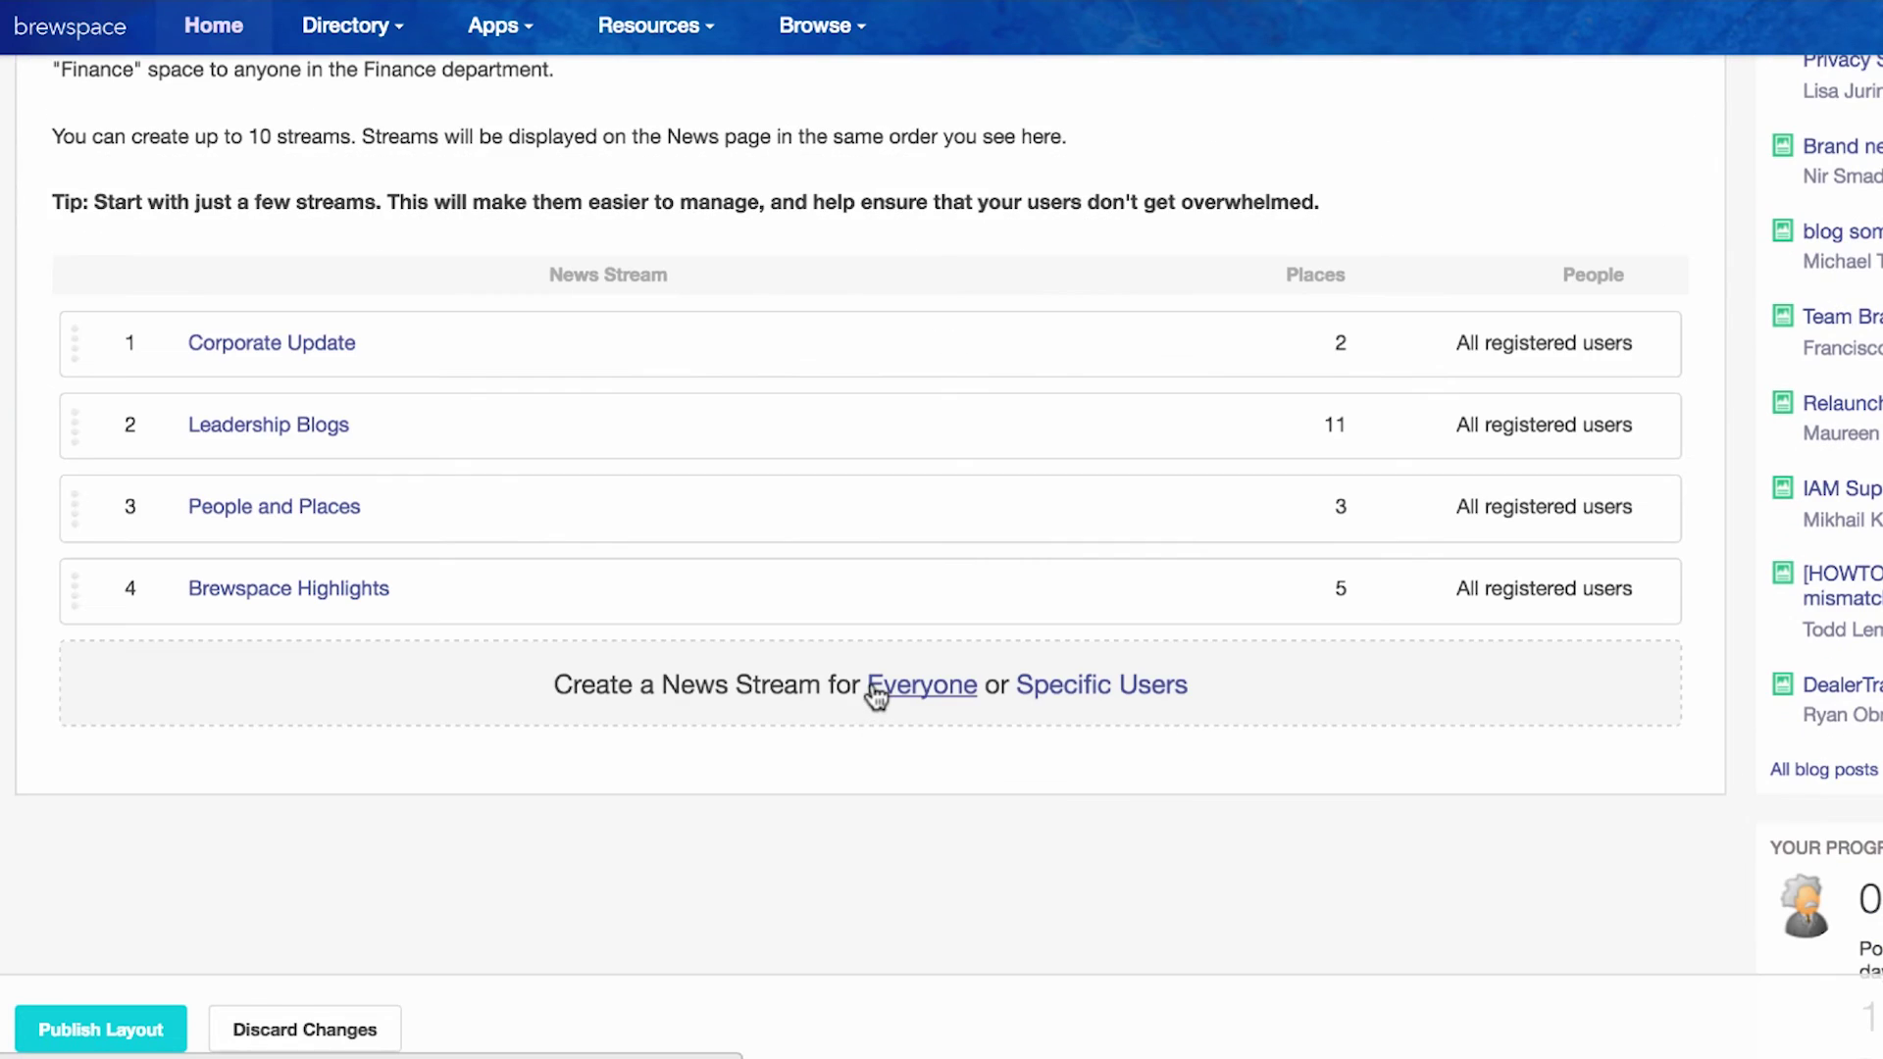
- Start a new Everyone news stream titled Product News and add the Products place
{"action": "left_click", "coordinate": [874, 685]}
{"action": "left_click", "coordinate": [676, 279]}
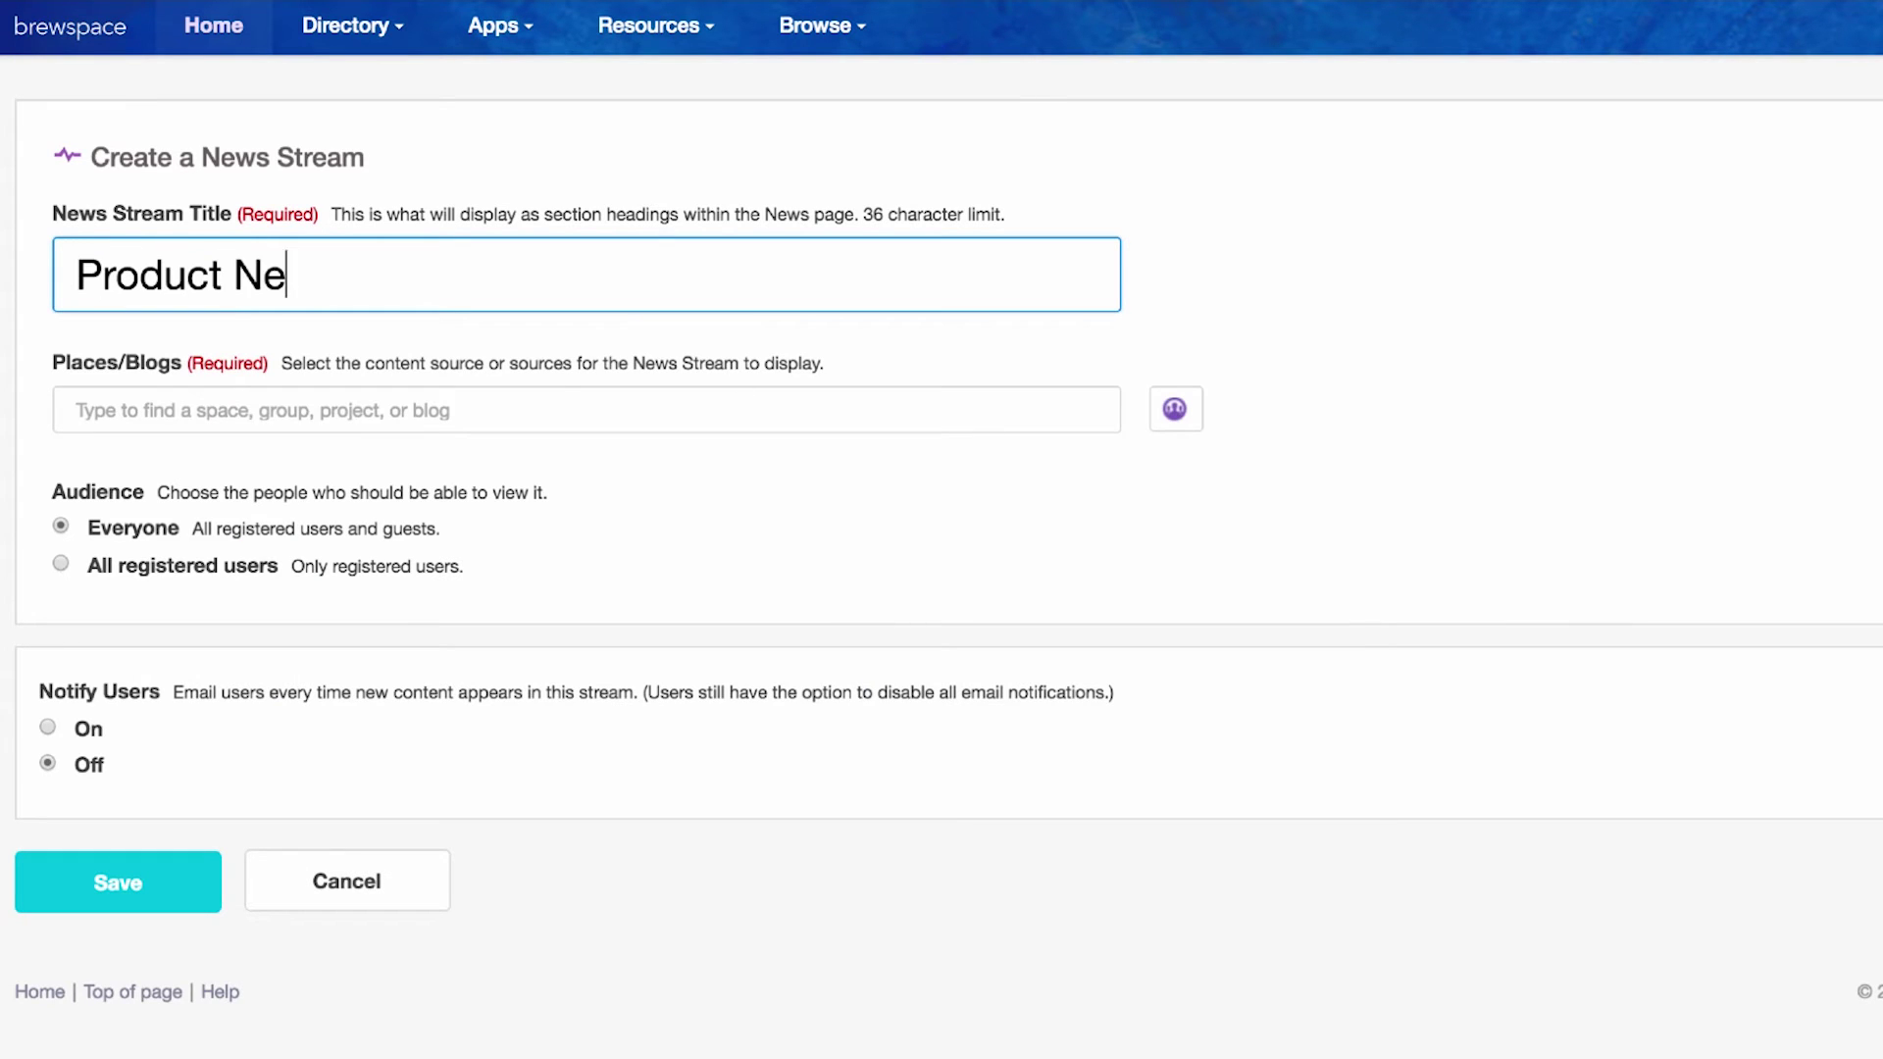
{"action": "left_click", "coordinate": [565, 402]}
{"action": "type", "text": "d"}
{"action": "key", "text": "BackSpace"}
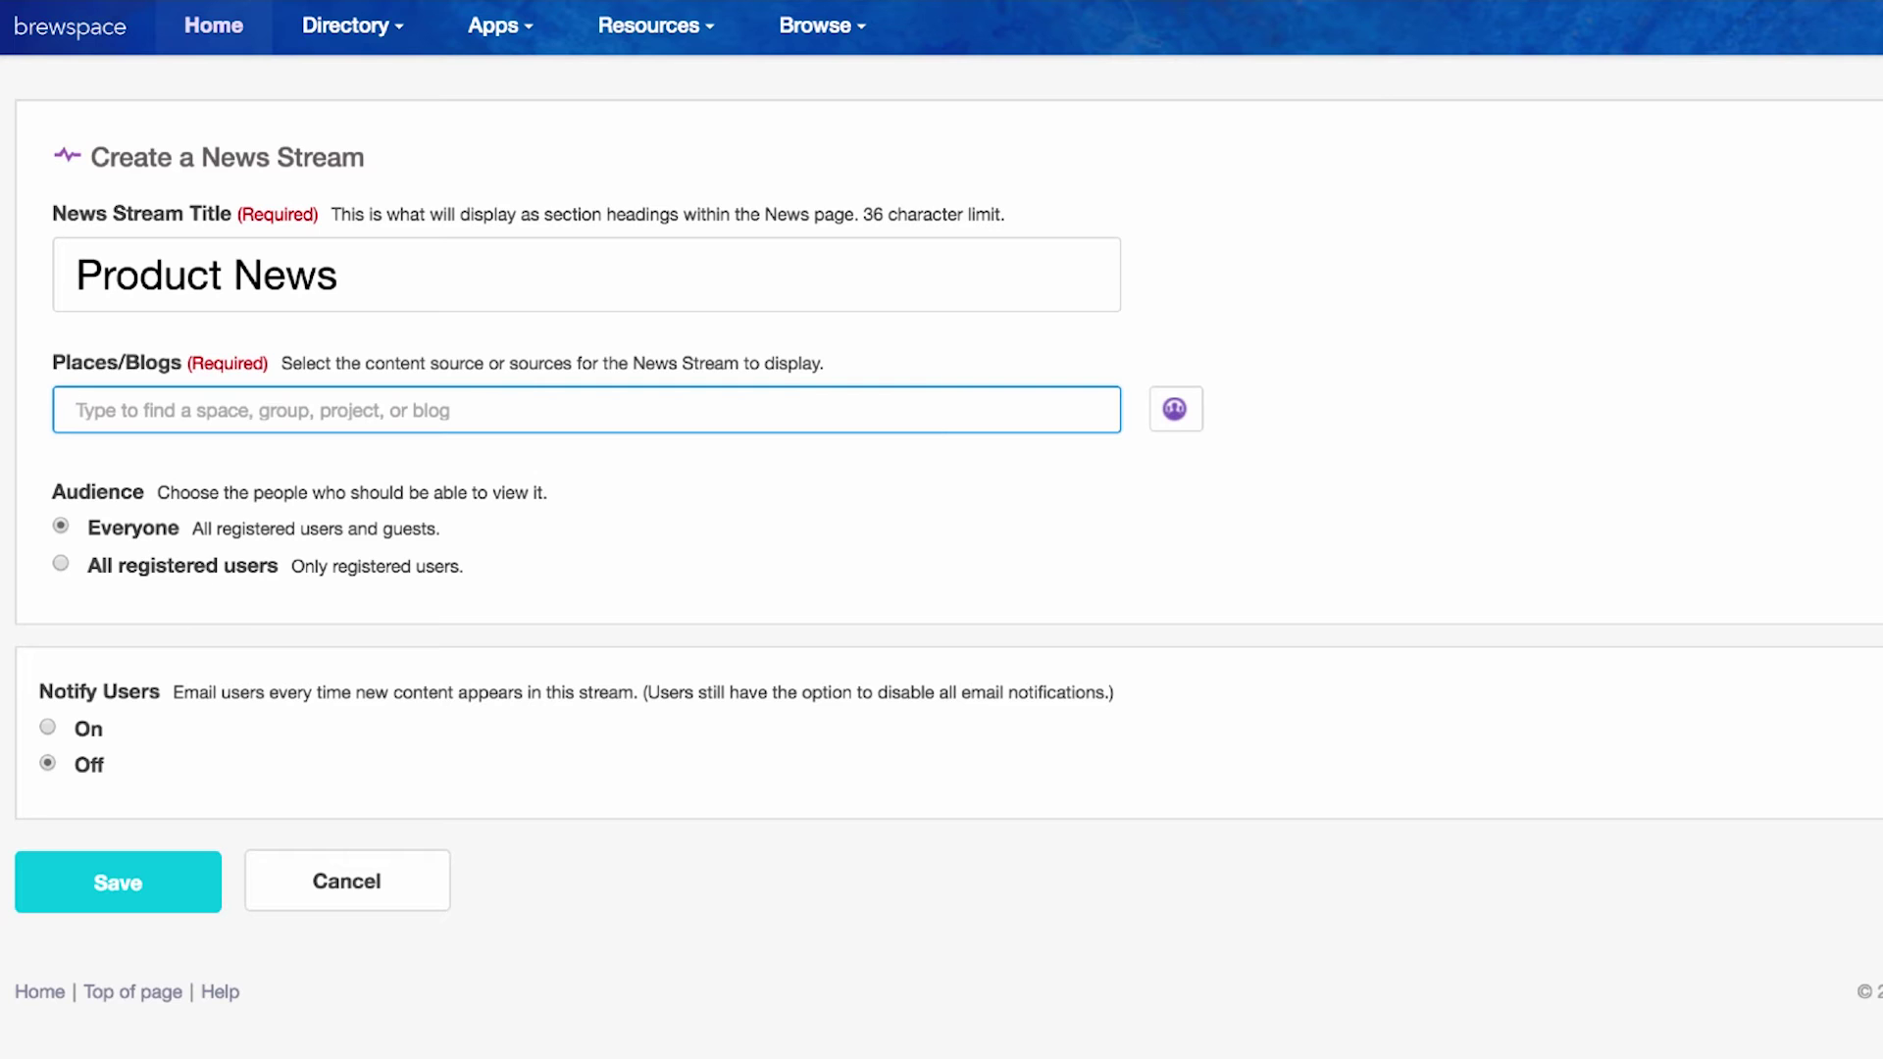
{"action": "type", "text": "products"}
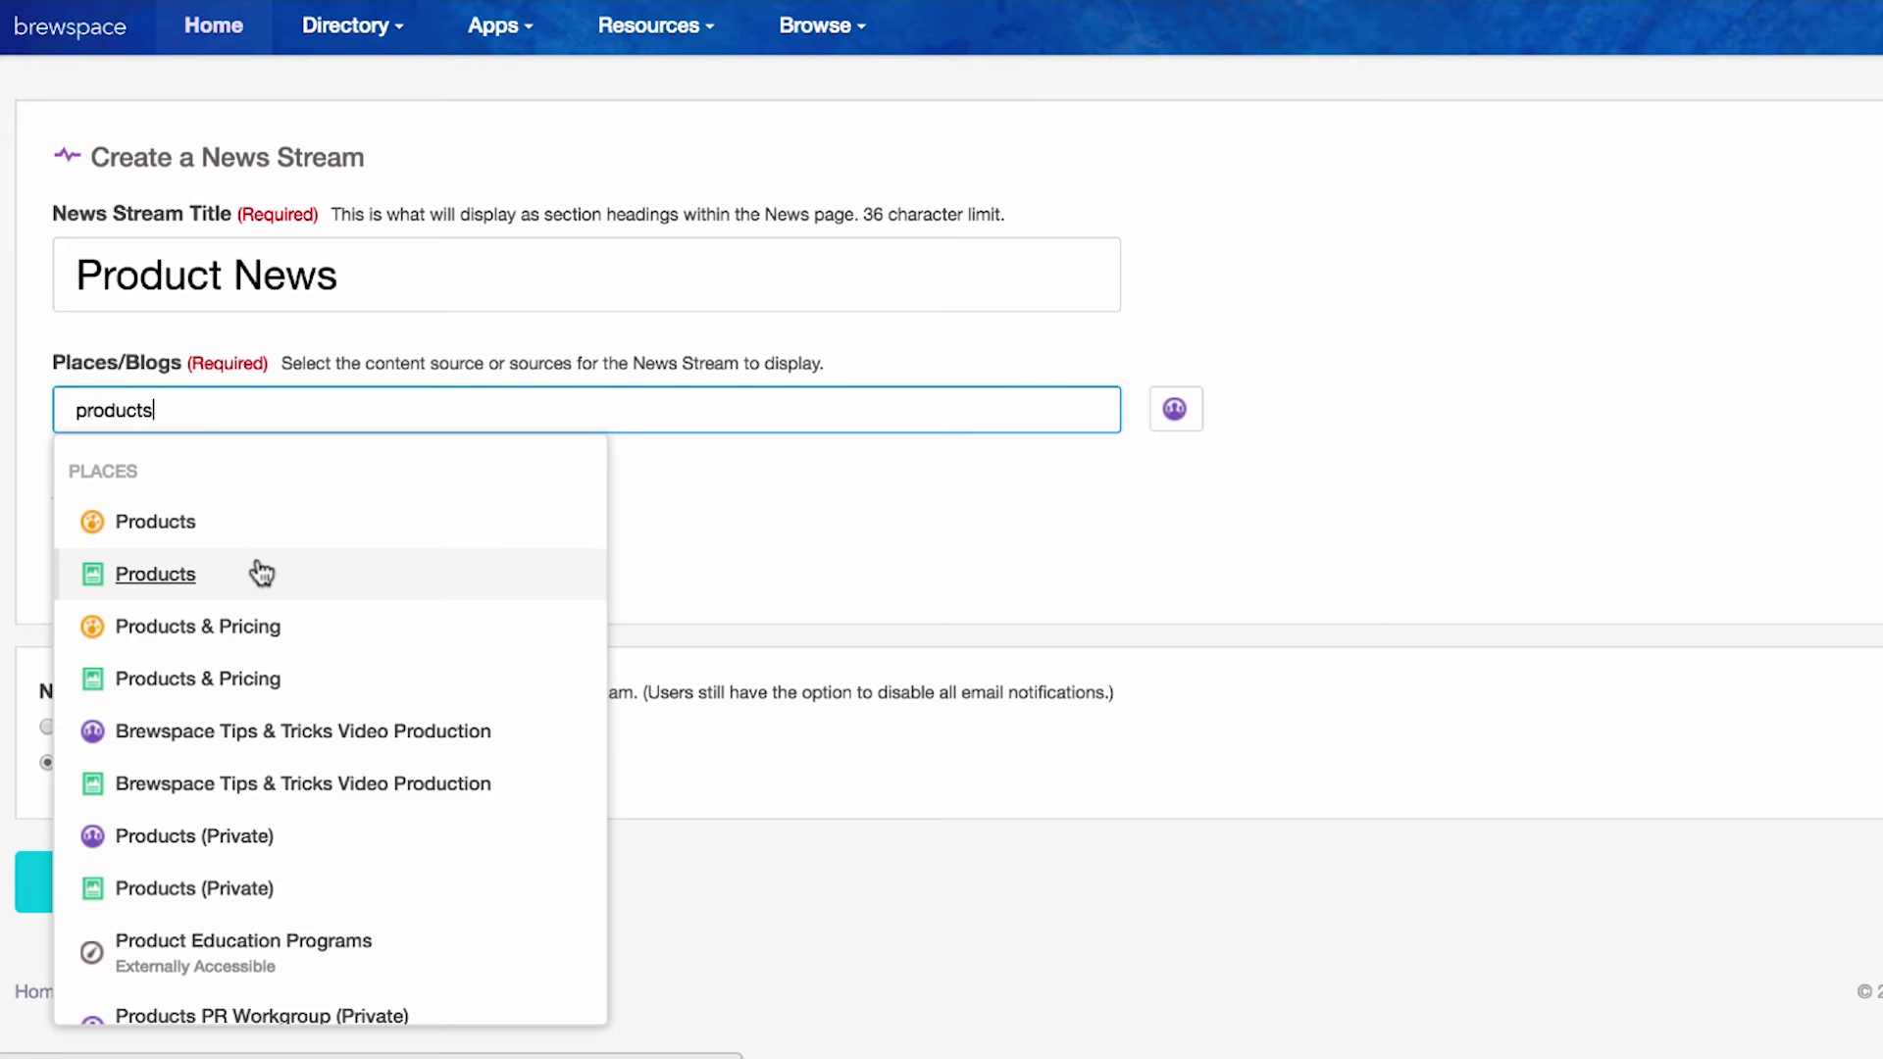
{"action": "left_click", "coordinate": [252, 571]}
- Add Engineering and Design places, limit the audience to All registered users, and save
{"action": "type", "text": "engineering"}
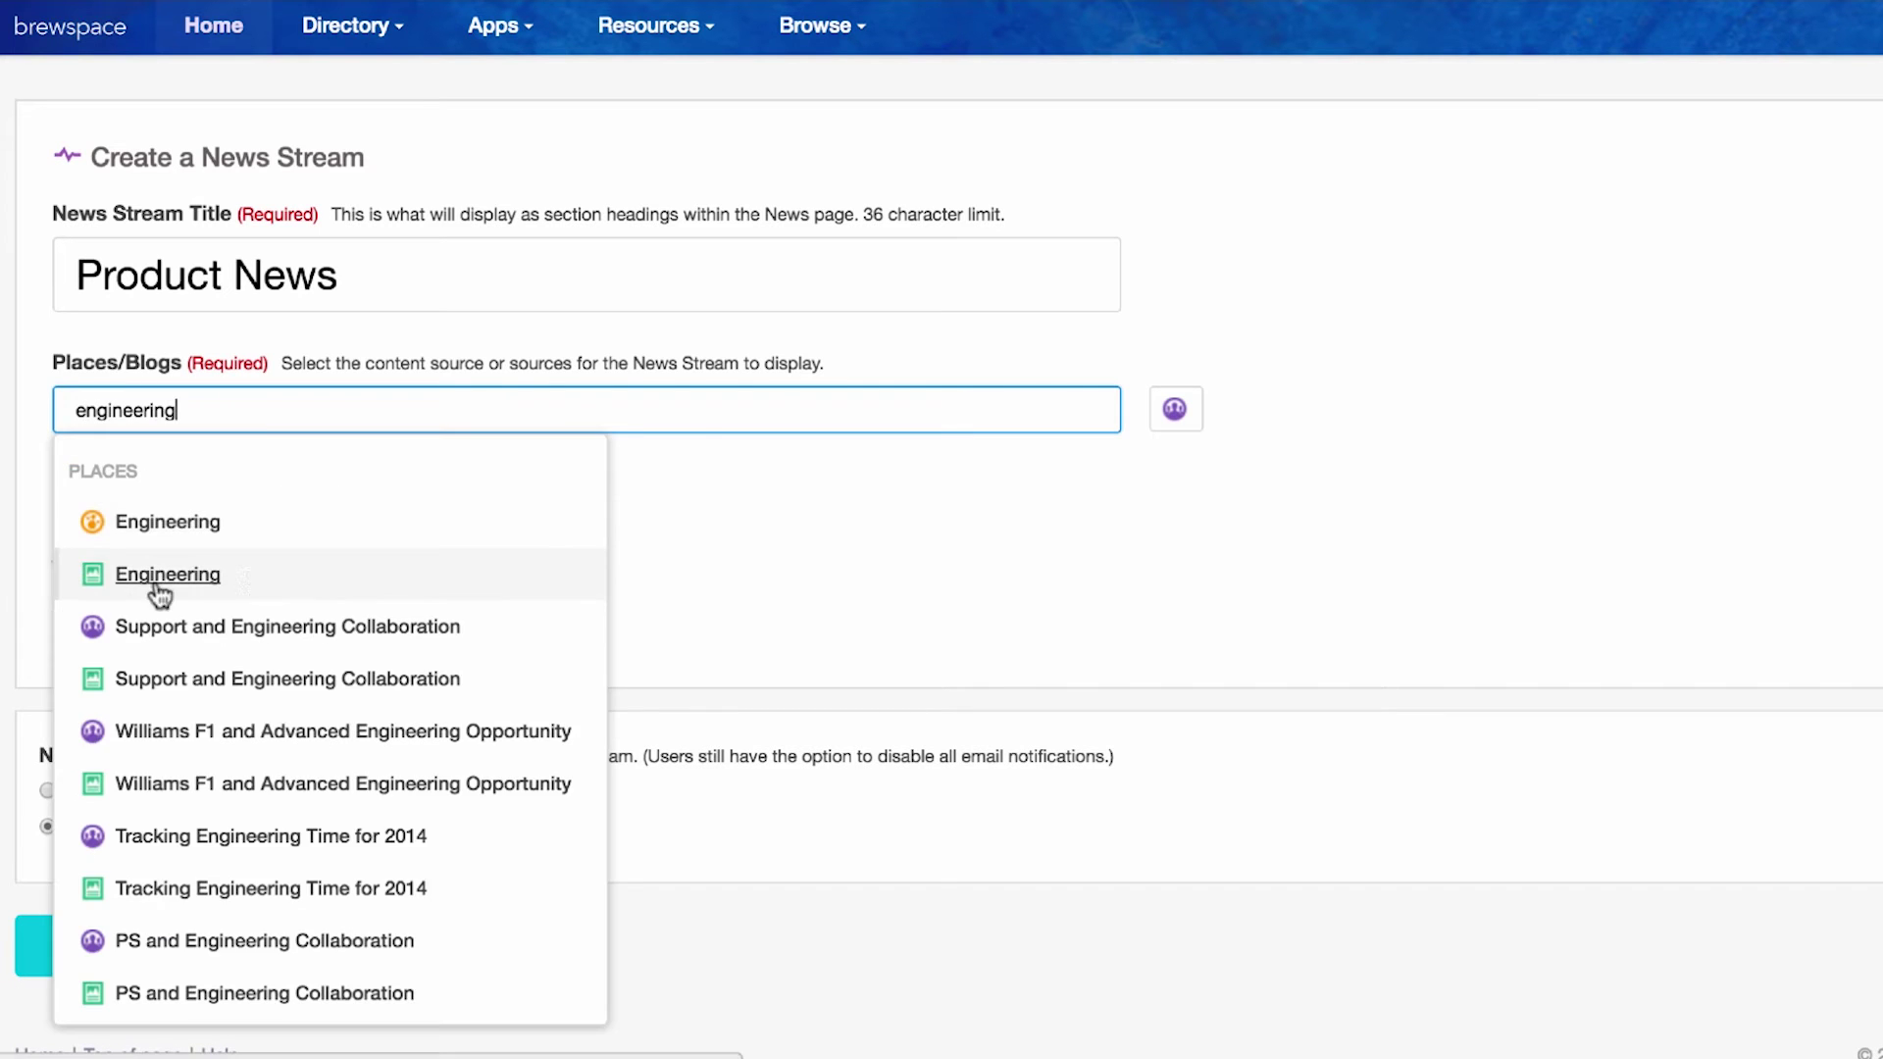
{"action": "left_click", "coordinate": [154, 571]}
{"action": "type", "text": "design"}
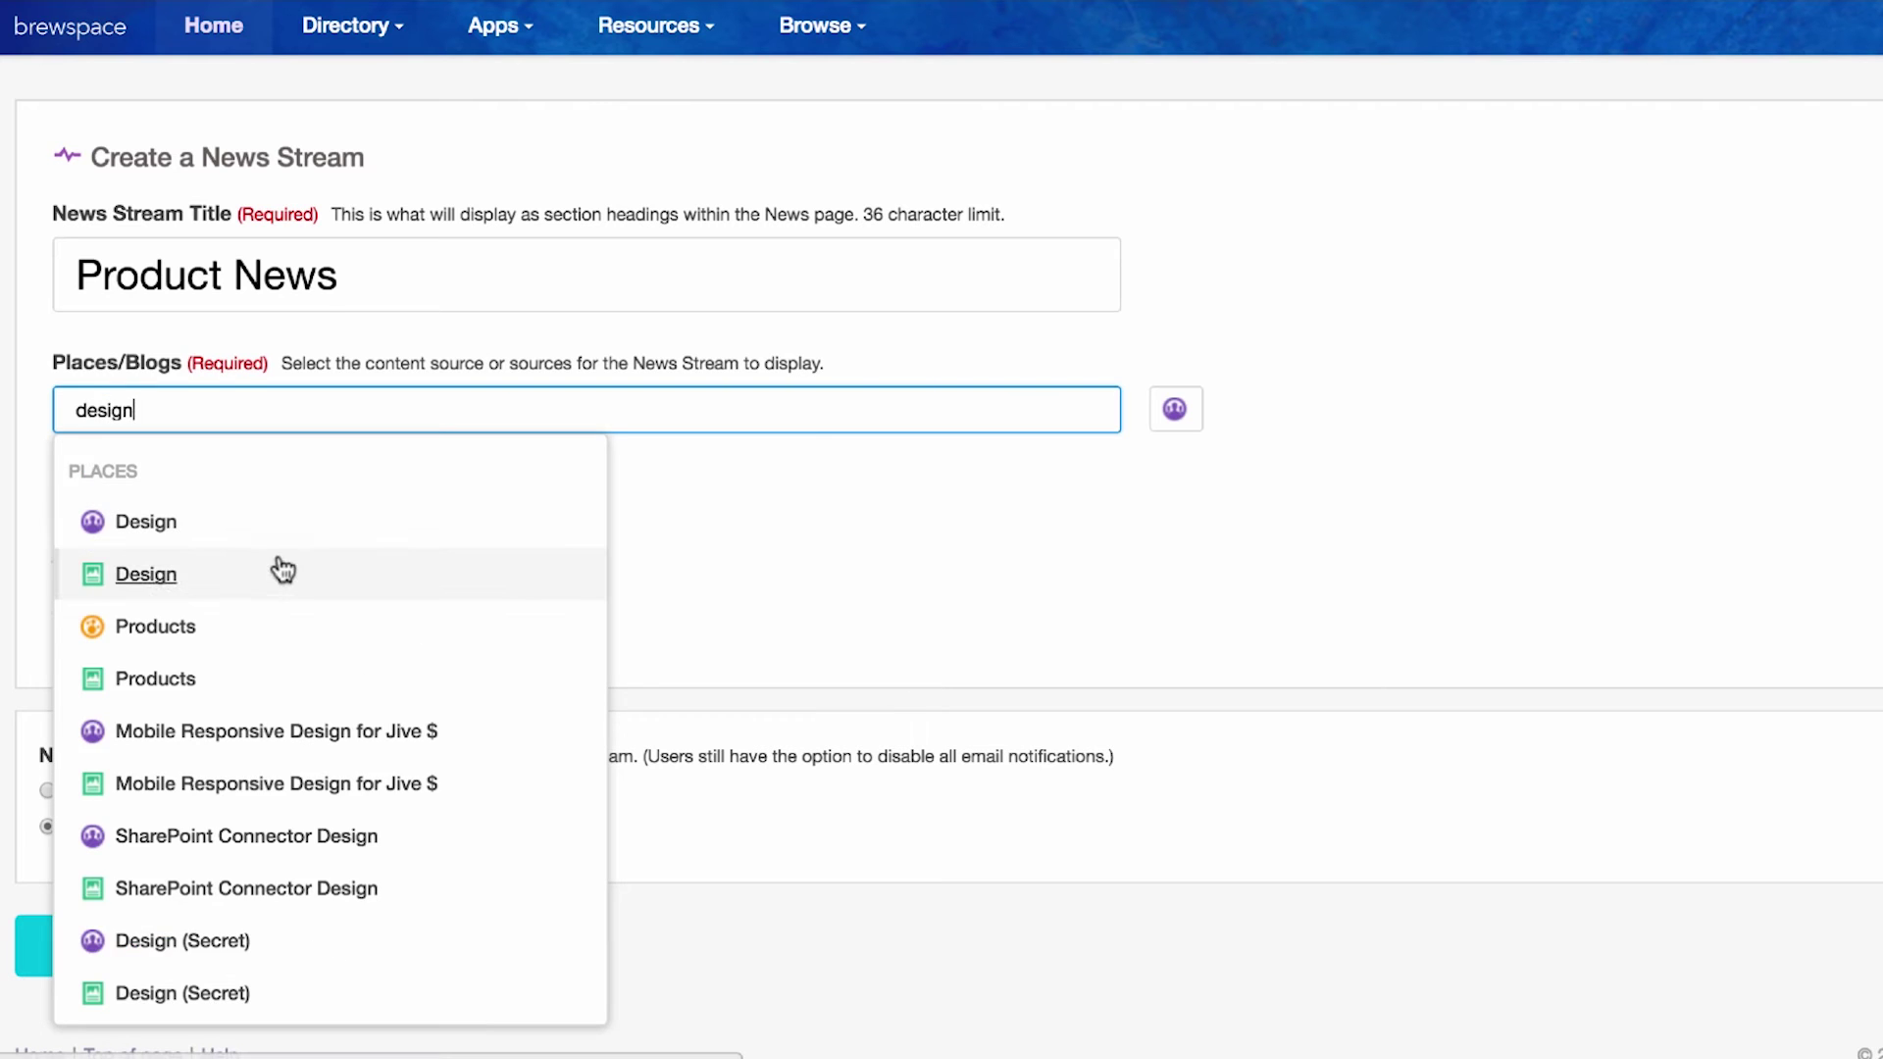
{"action": "left_click", "coordinate": [272, 571]}
{"action": "left_click", "coordinate": [61, 627]}
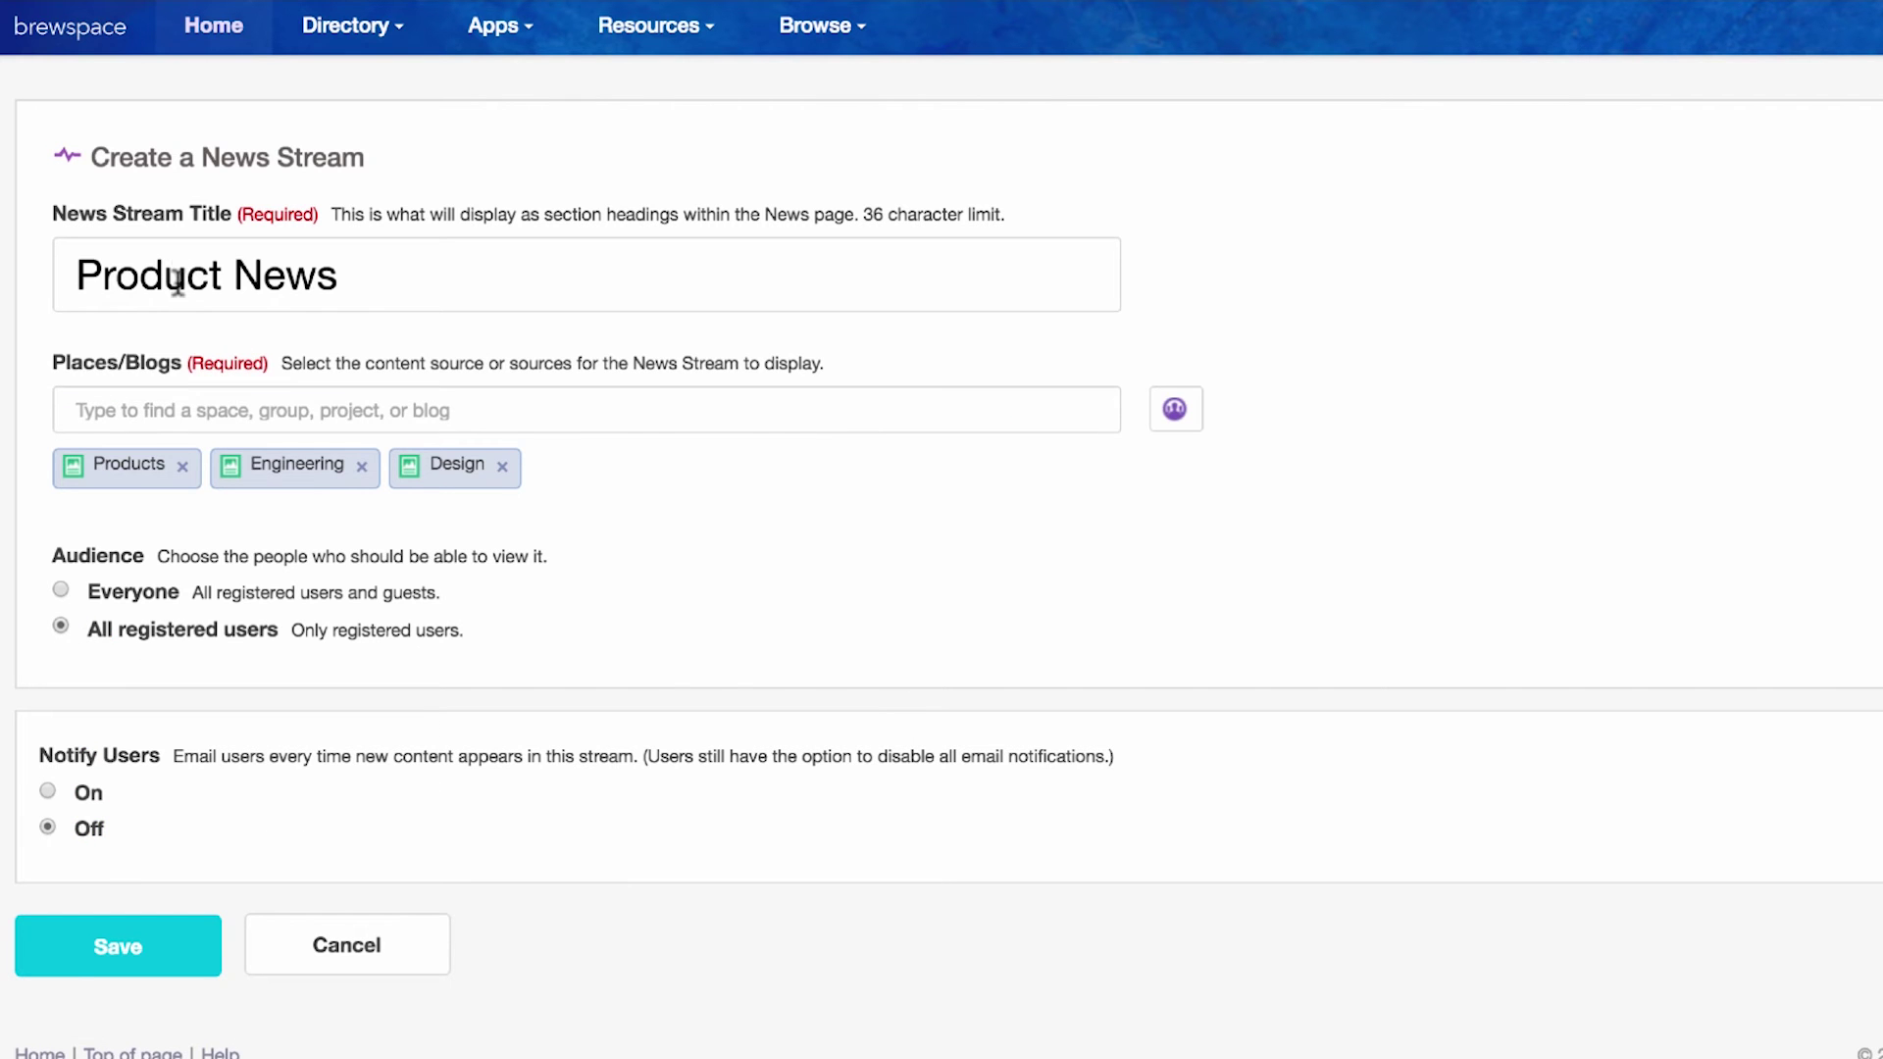
{"action": "left_click", "coordinate": [110, 948]}
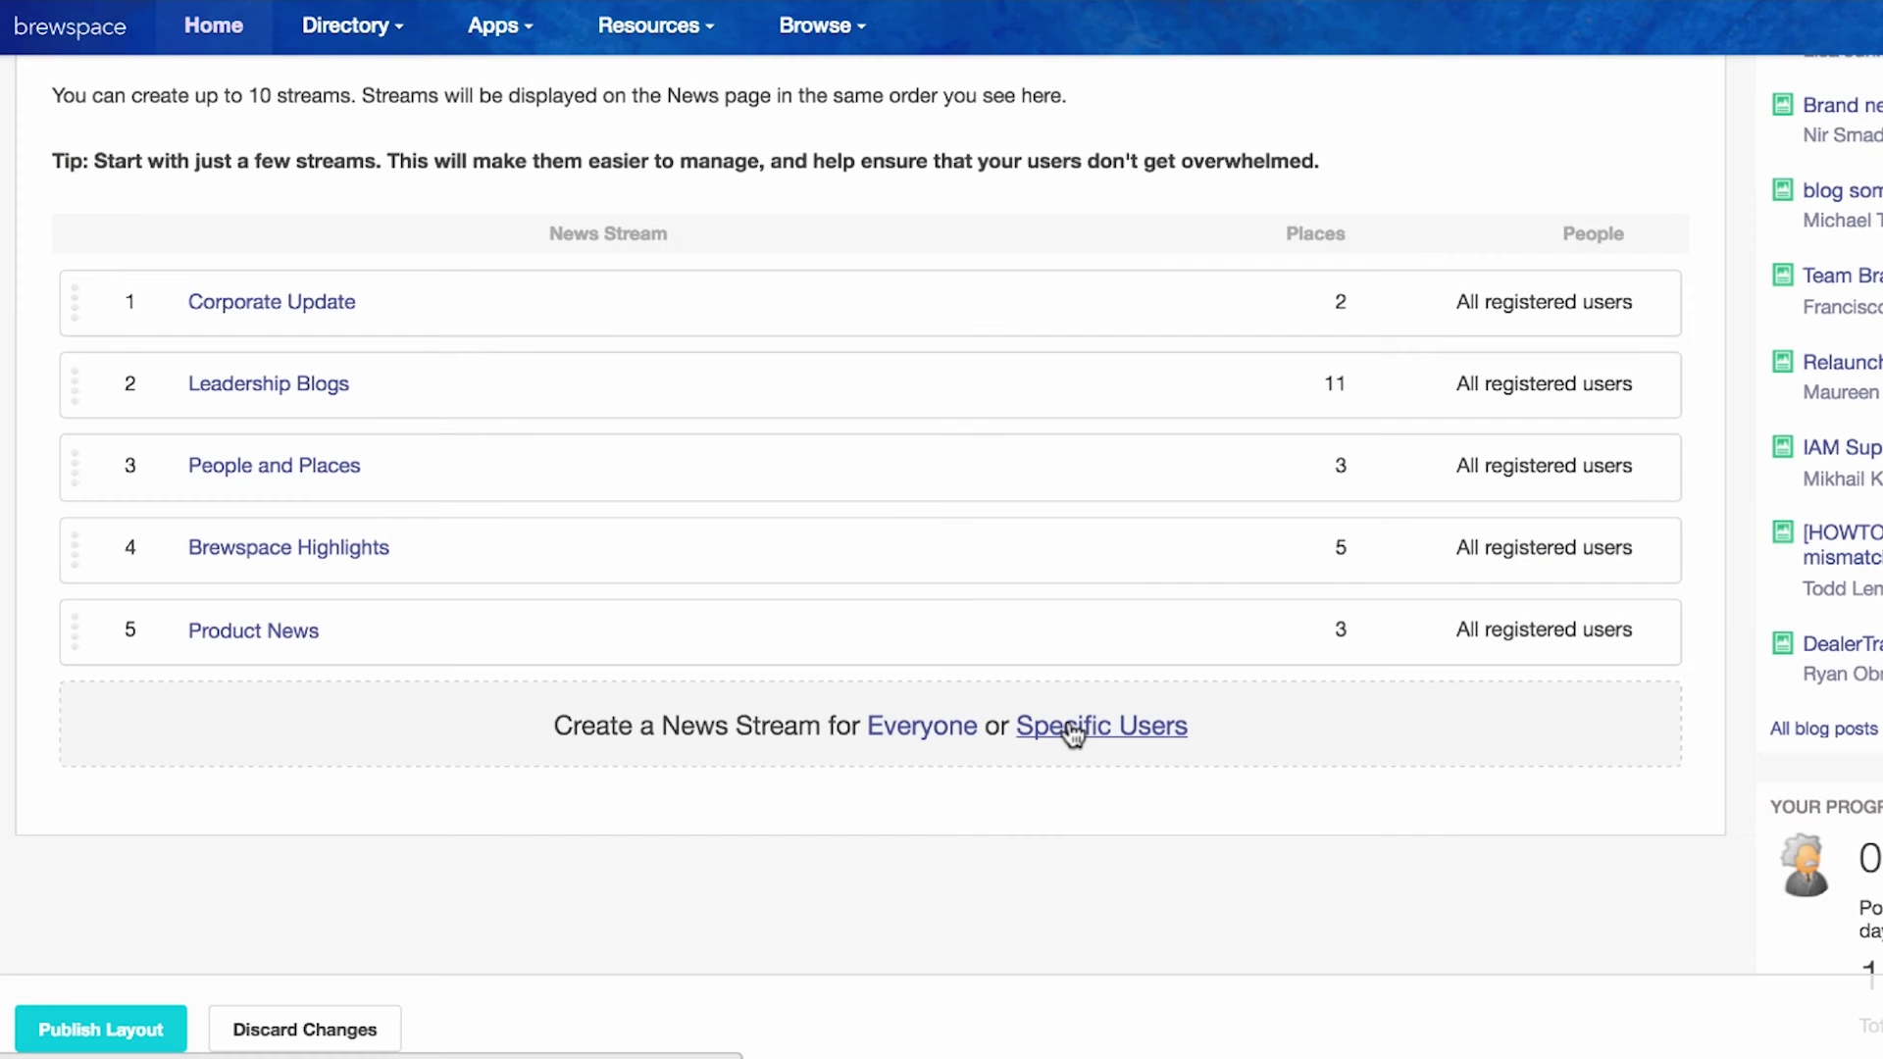
- Start a Specific Users stream titled Department and Offices with a Portland (PDX) rule for Office: Portland
{"action": "left_click", "coordinate": [1072, 727]}
{"action": "type", "text": "Department and Offices"}
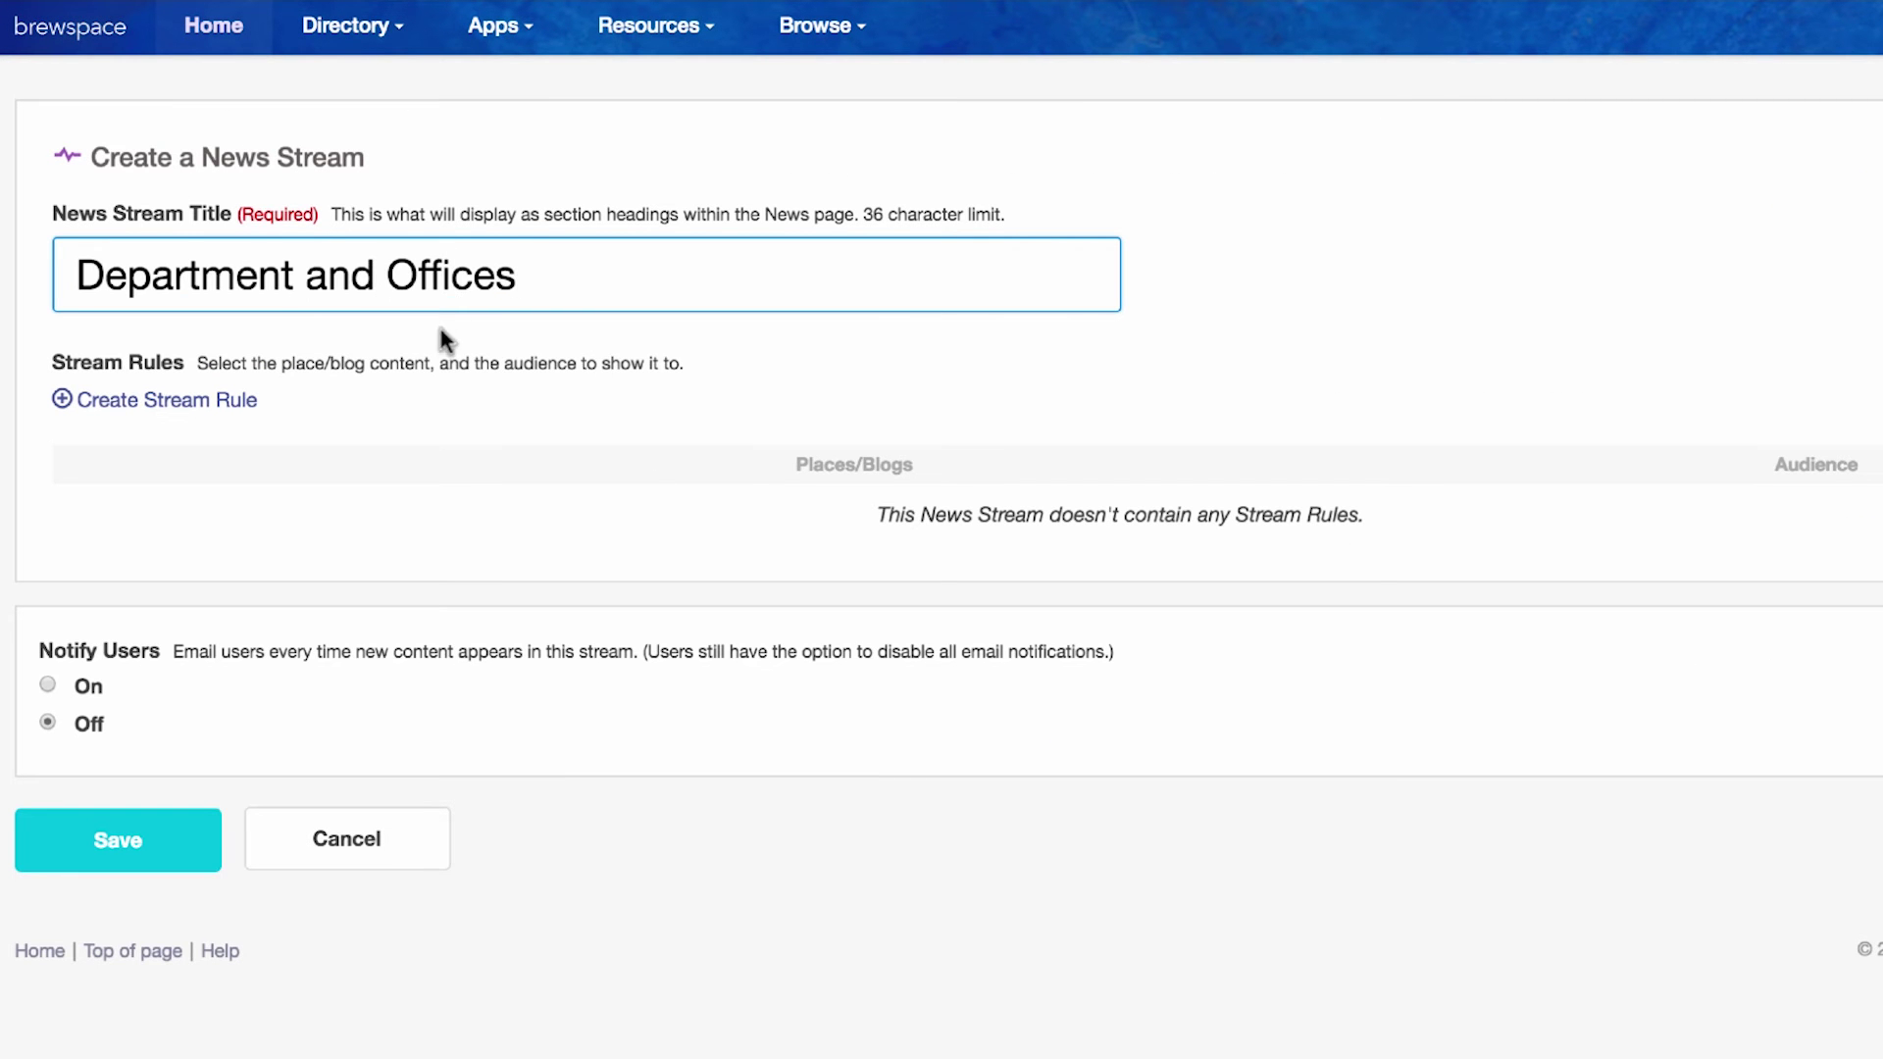
{"action": "left_click", "coordinate": [231, 402]}
{"action": "left_click", "coordinate": [346, 288]}
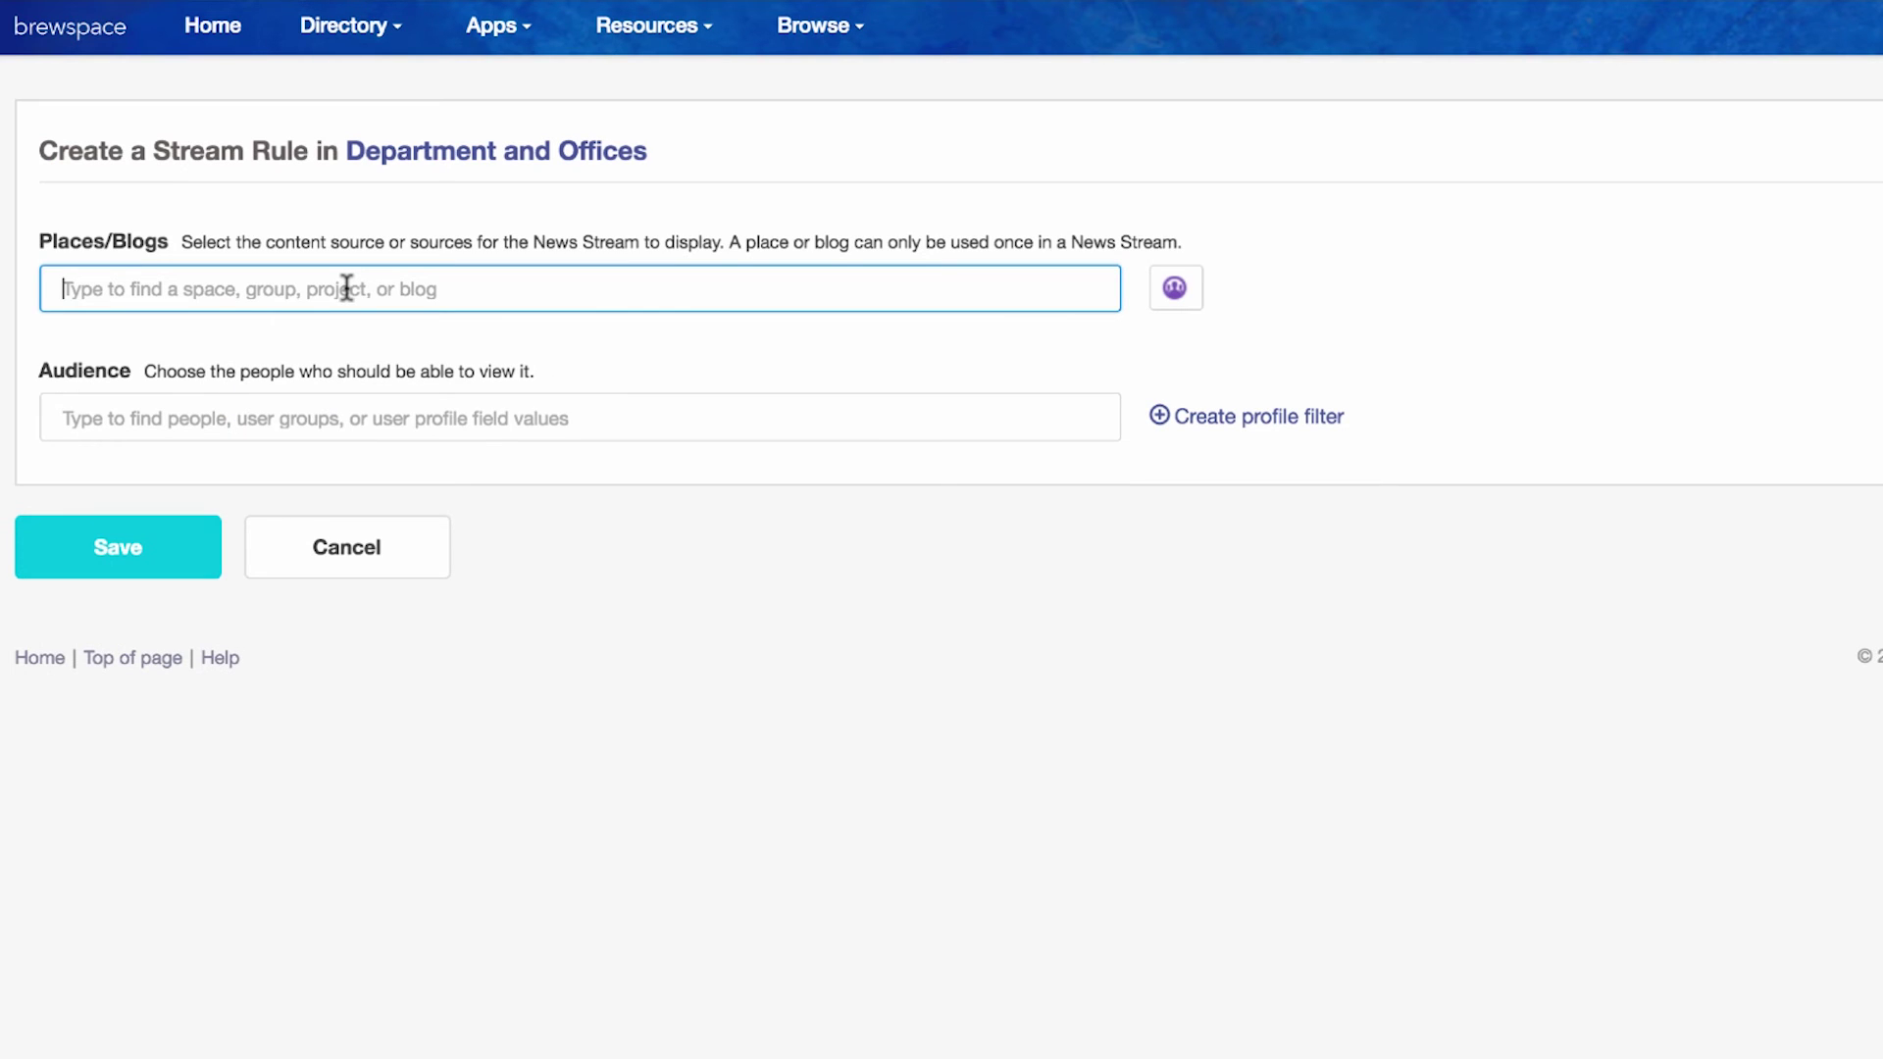
{"action": "type", "text": "portland"}
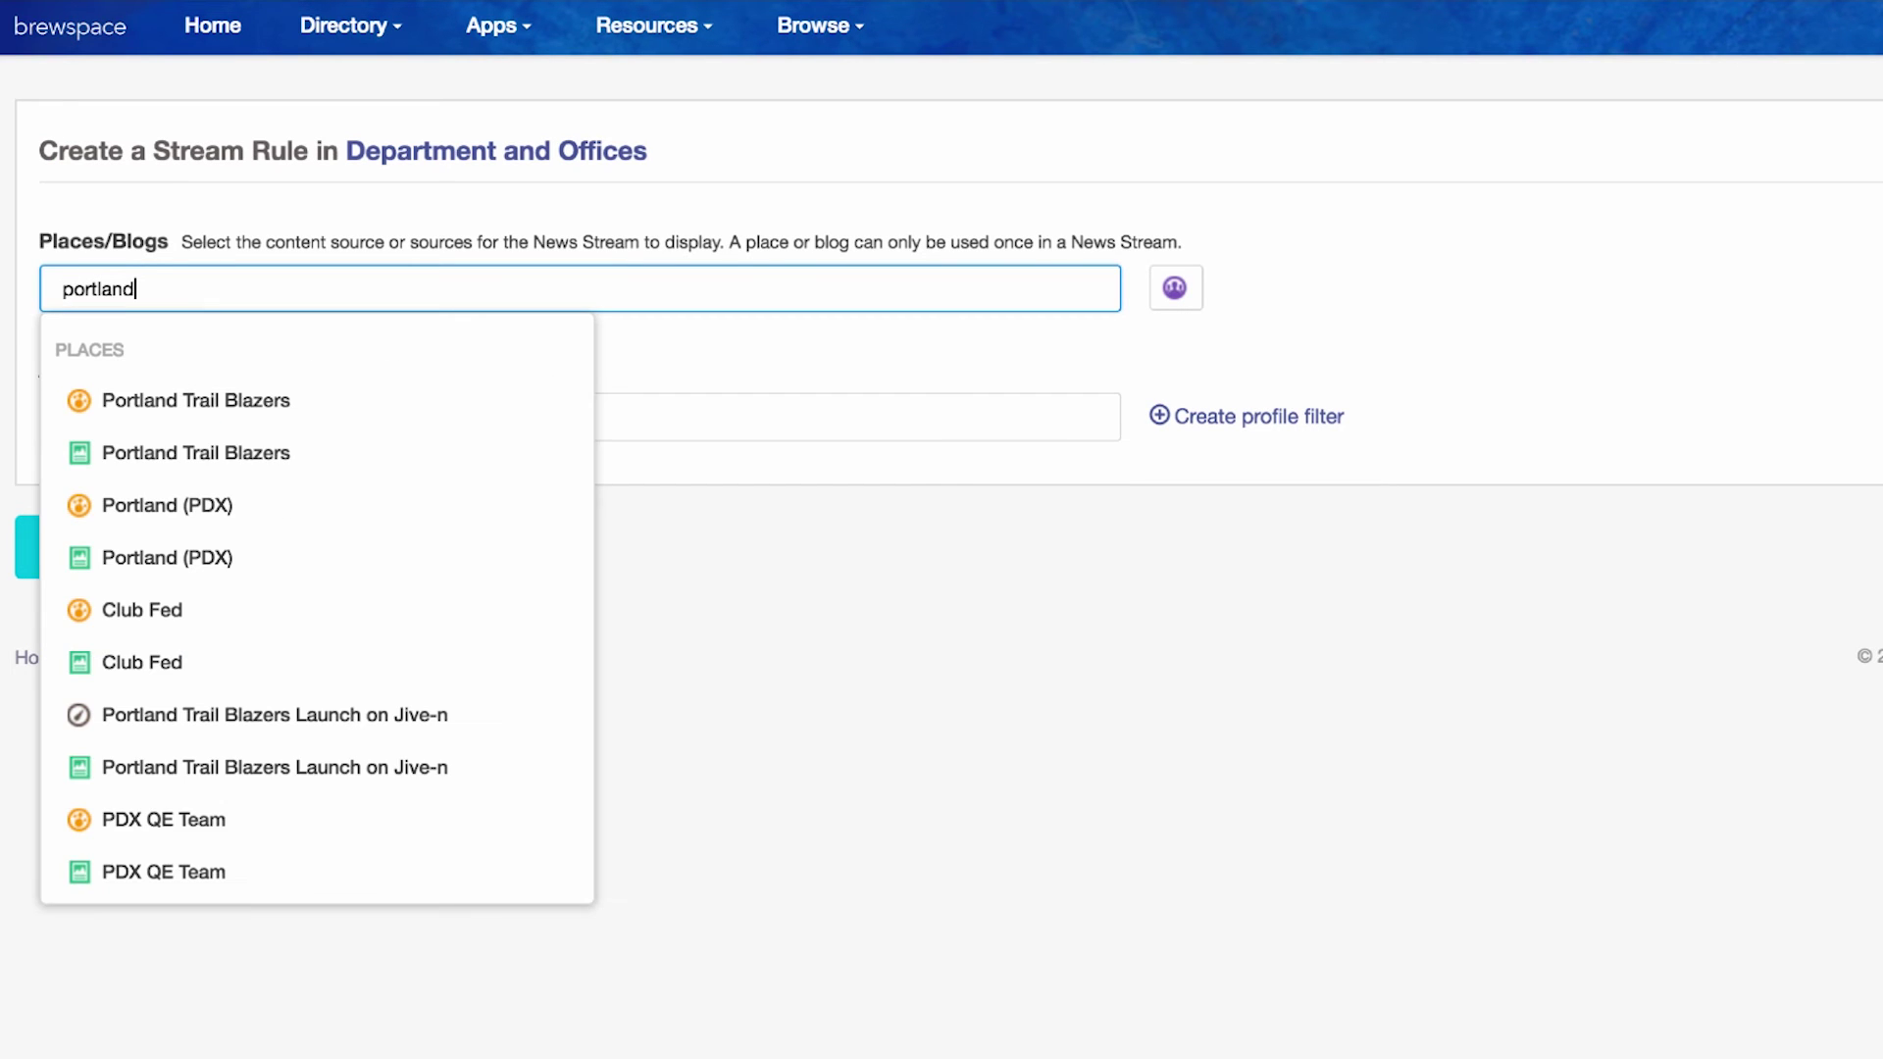
{"action": "left_click", "coordinate": [226, 567]}
{"action": "left_click", "coordinate": [239, 482]}
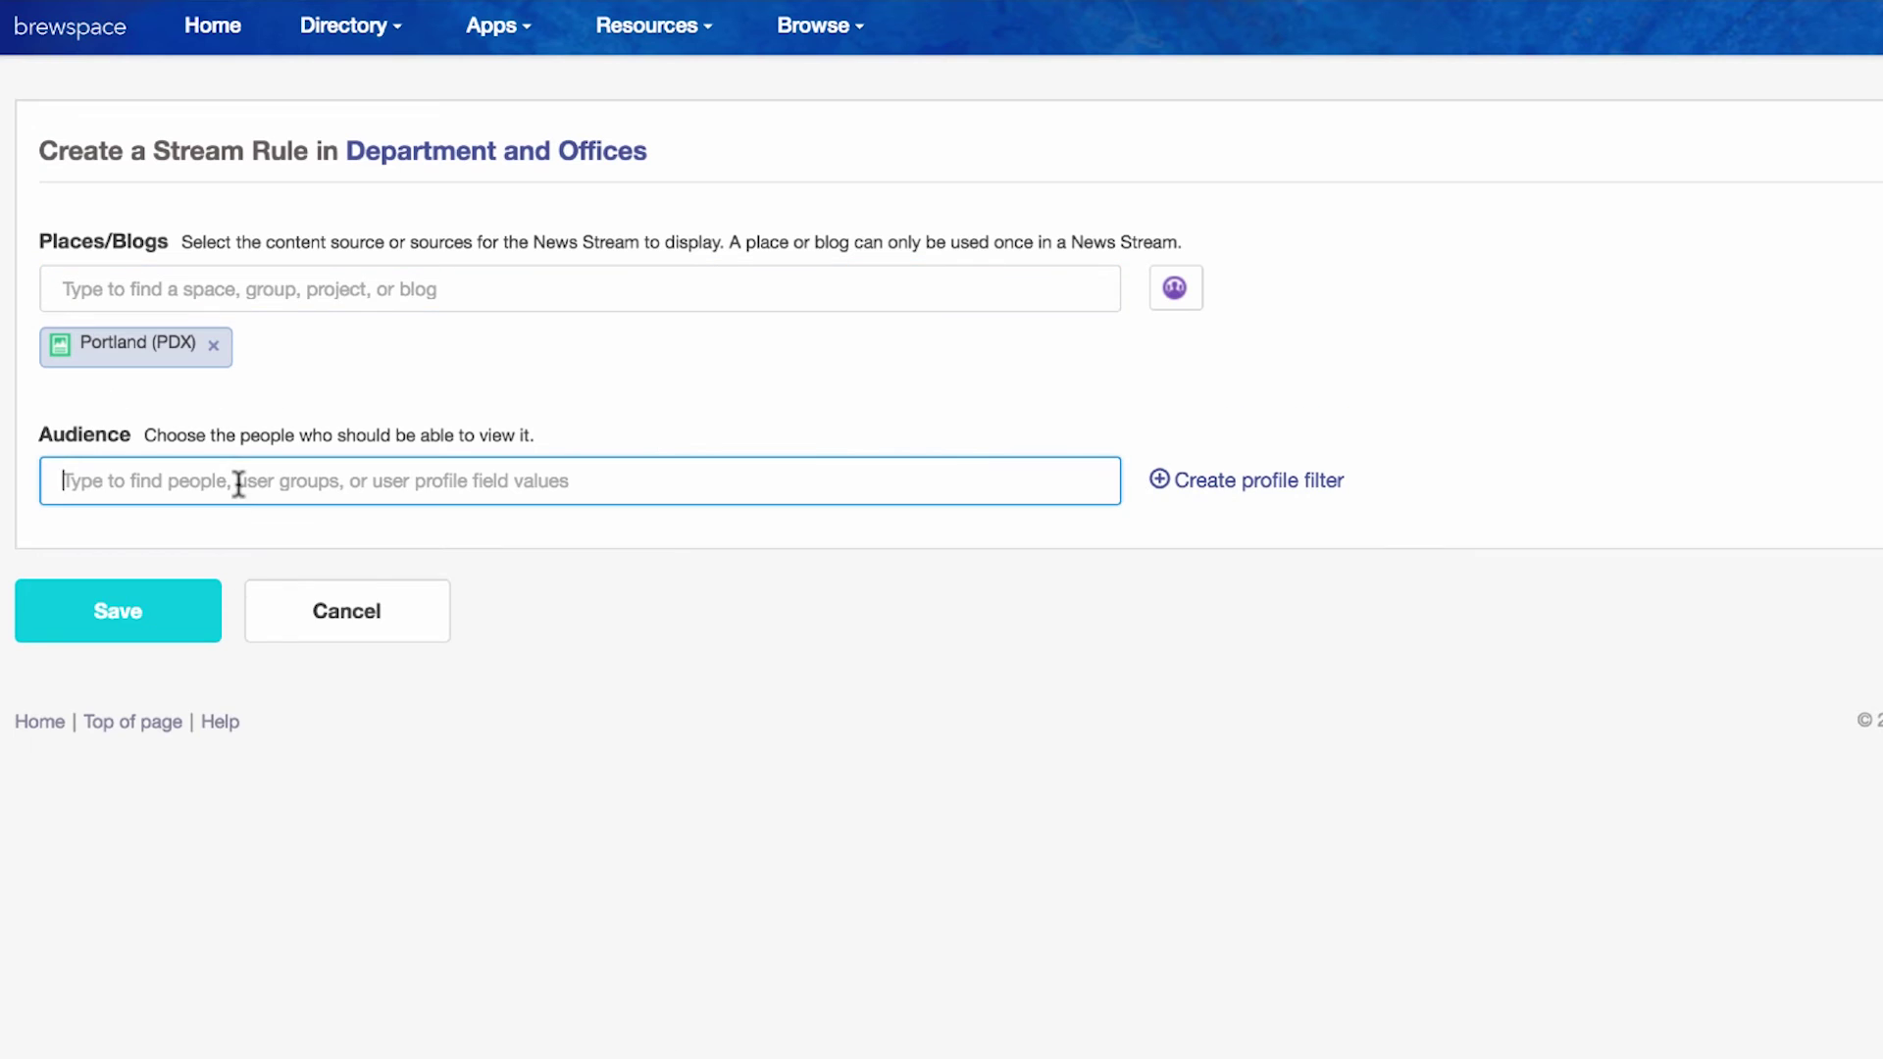
{"action": "type", "text": "portland"}
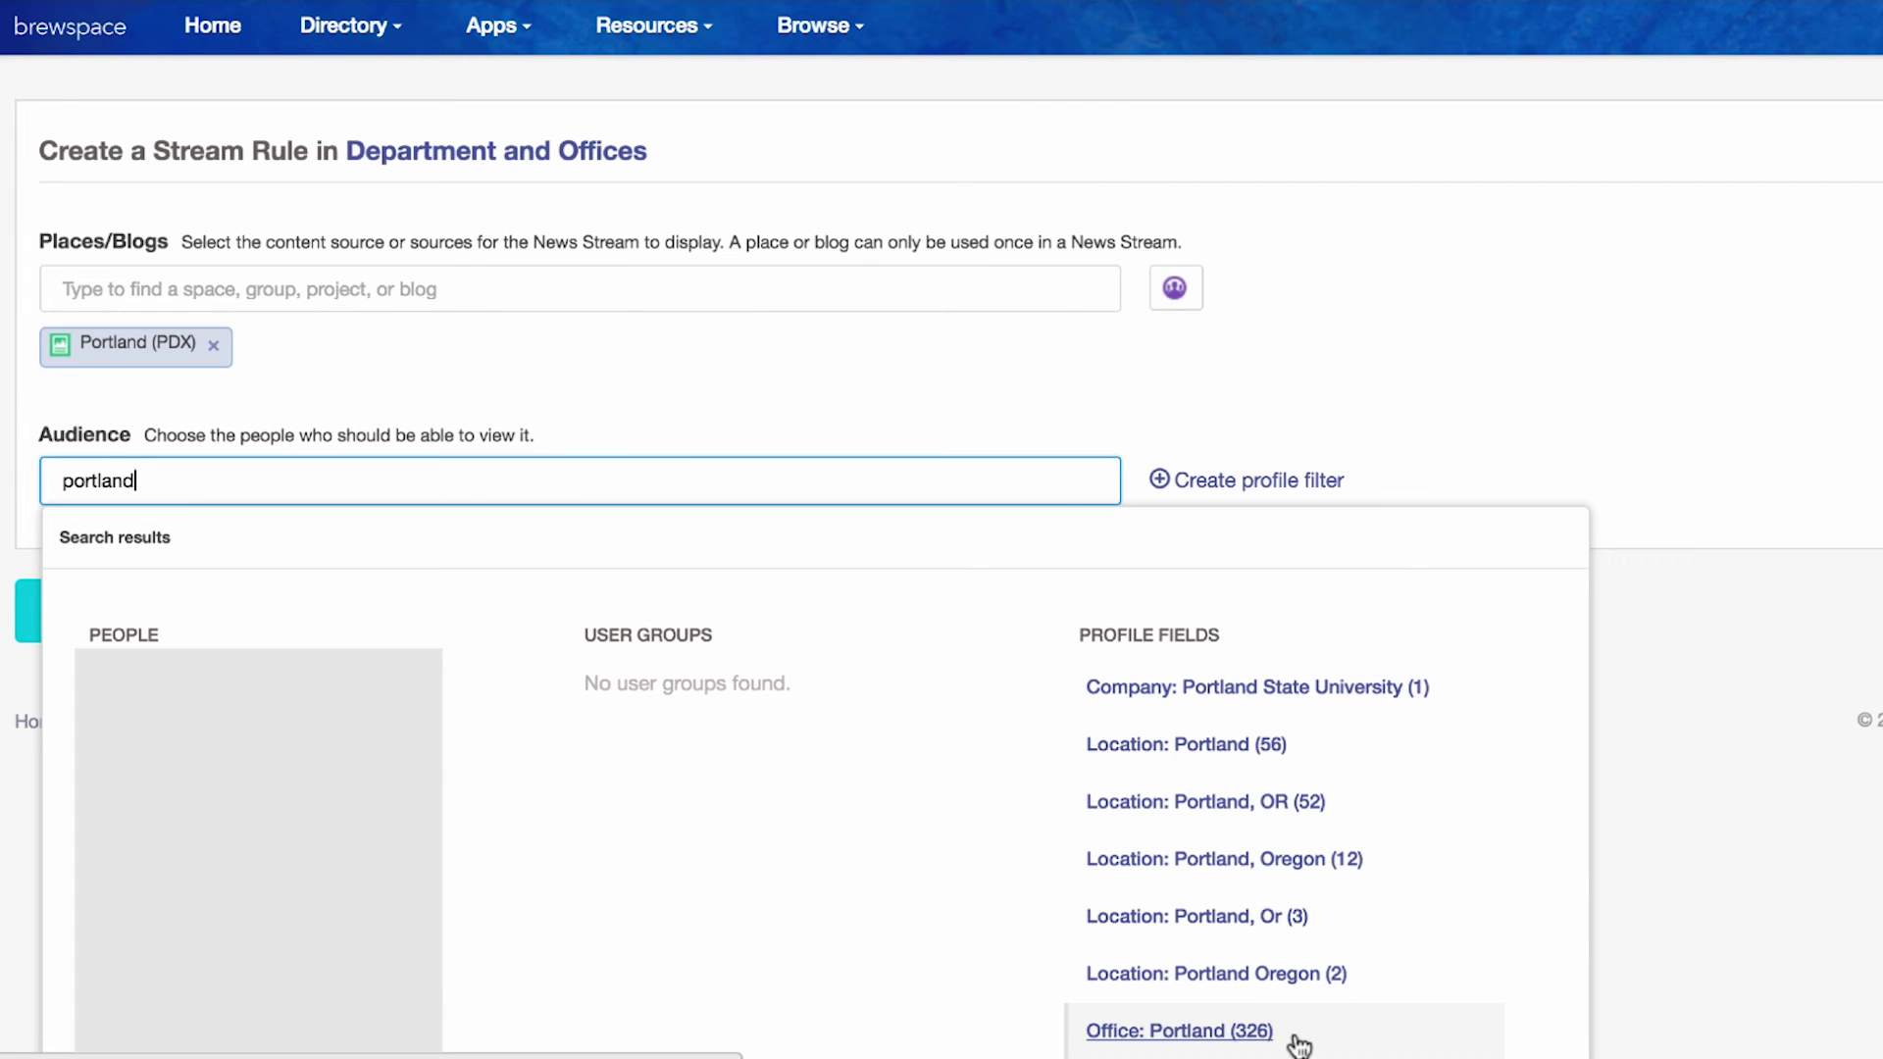
{"action": "left_click", "coordinate": [1299, 1044]}
{"action": "left_click", "coordinate": [92, 675]}
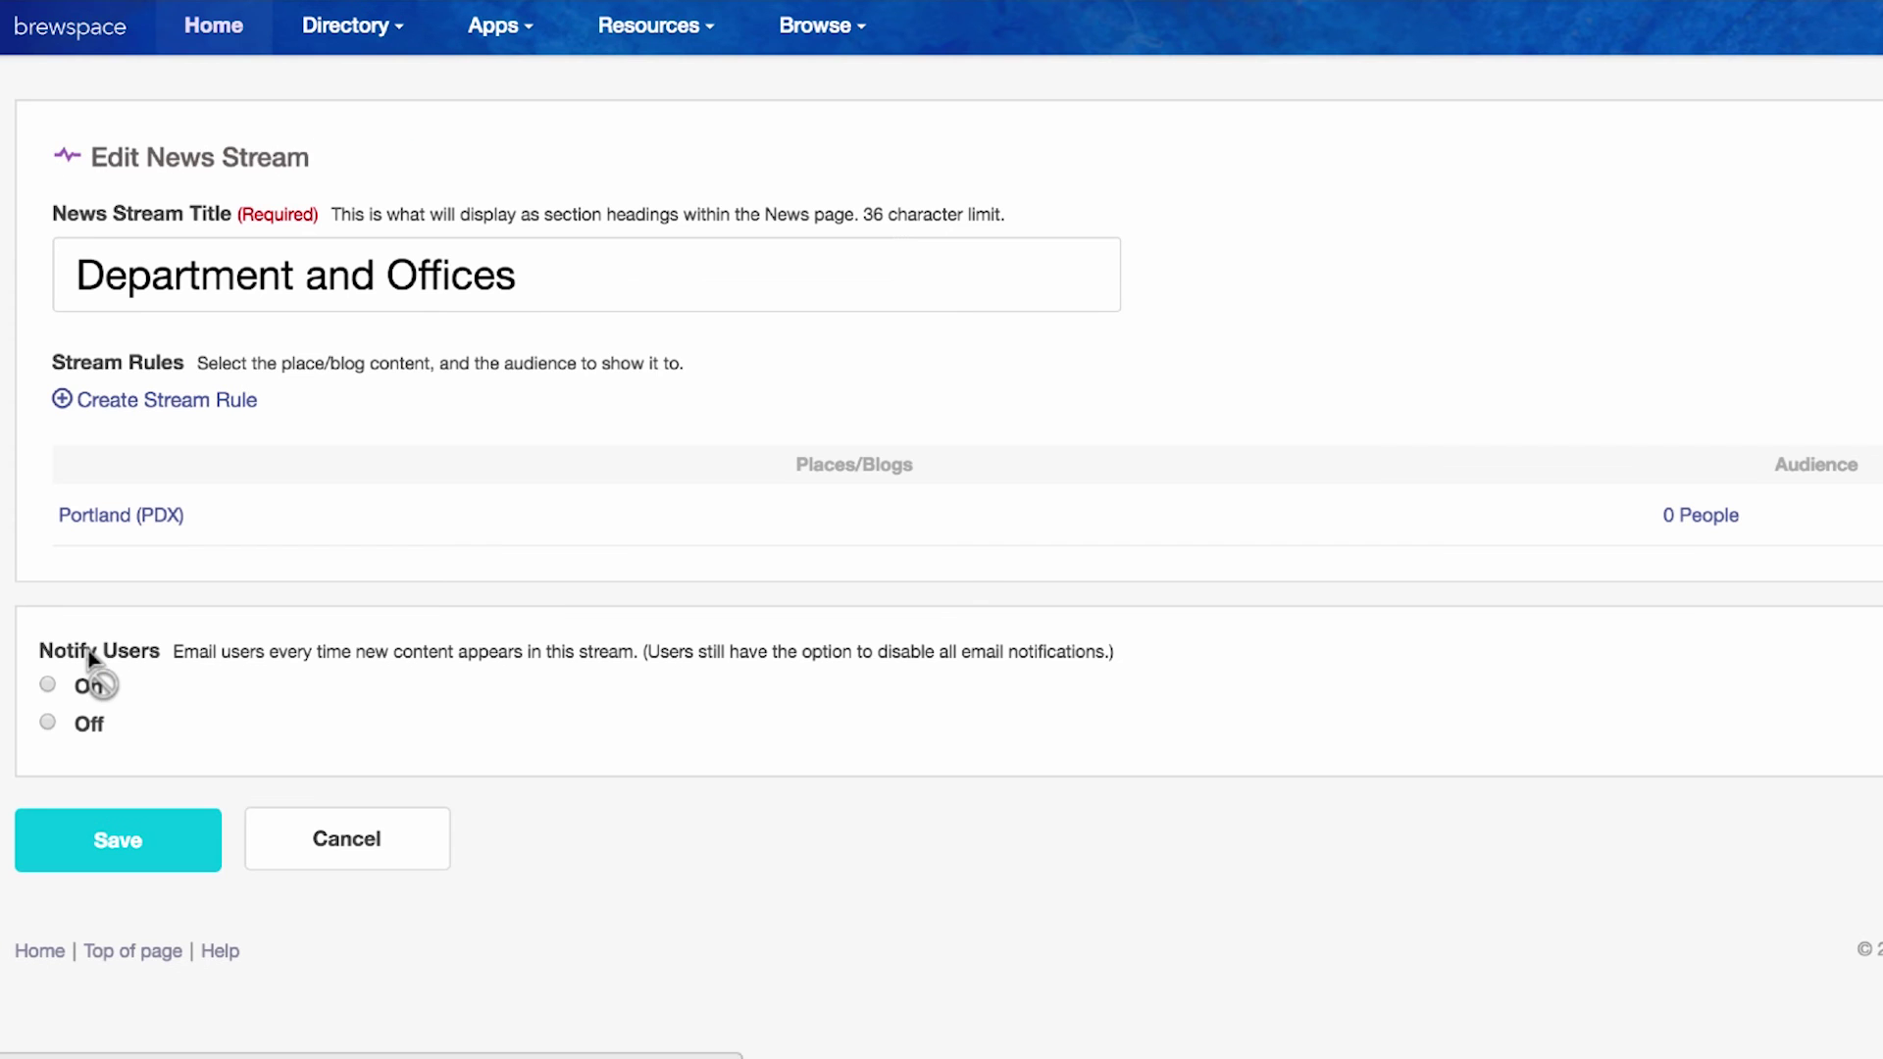
- Add a second rule showing Jive Satellites to Office: Remote people
{"action": "left_click", "coordinate": [196, 402]}
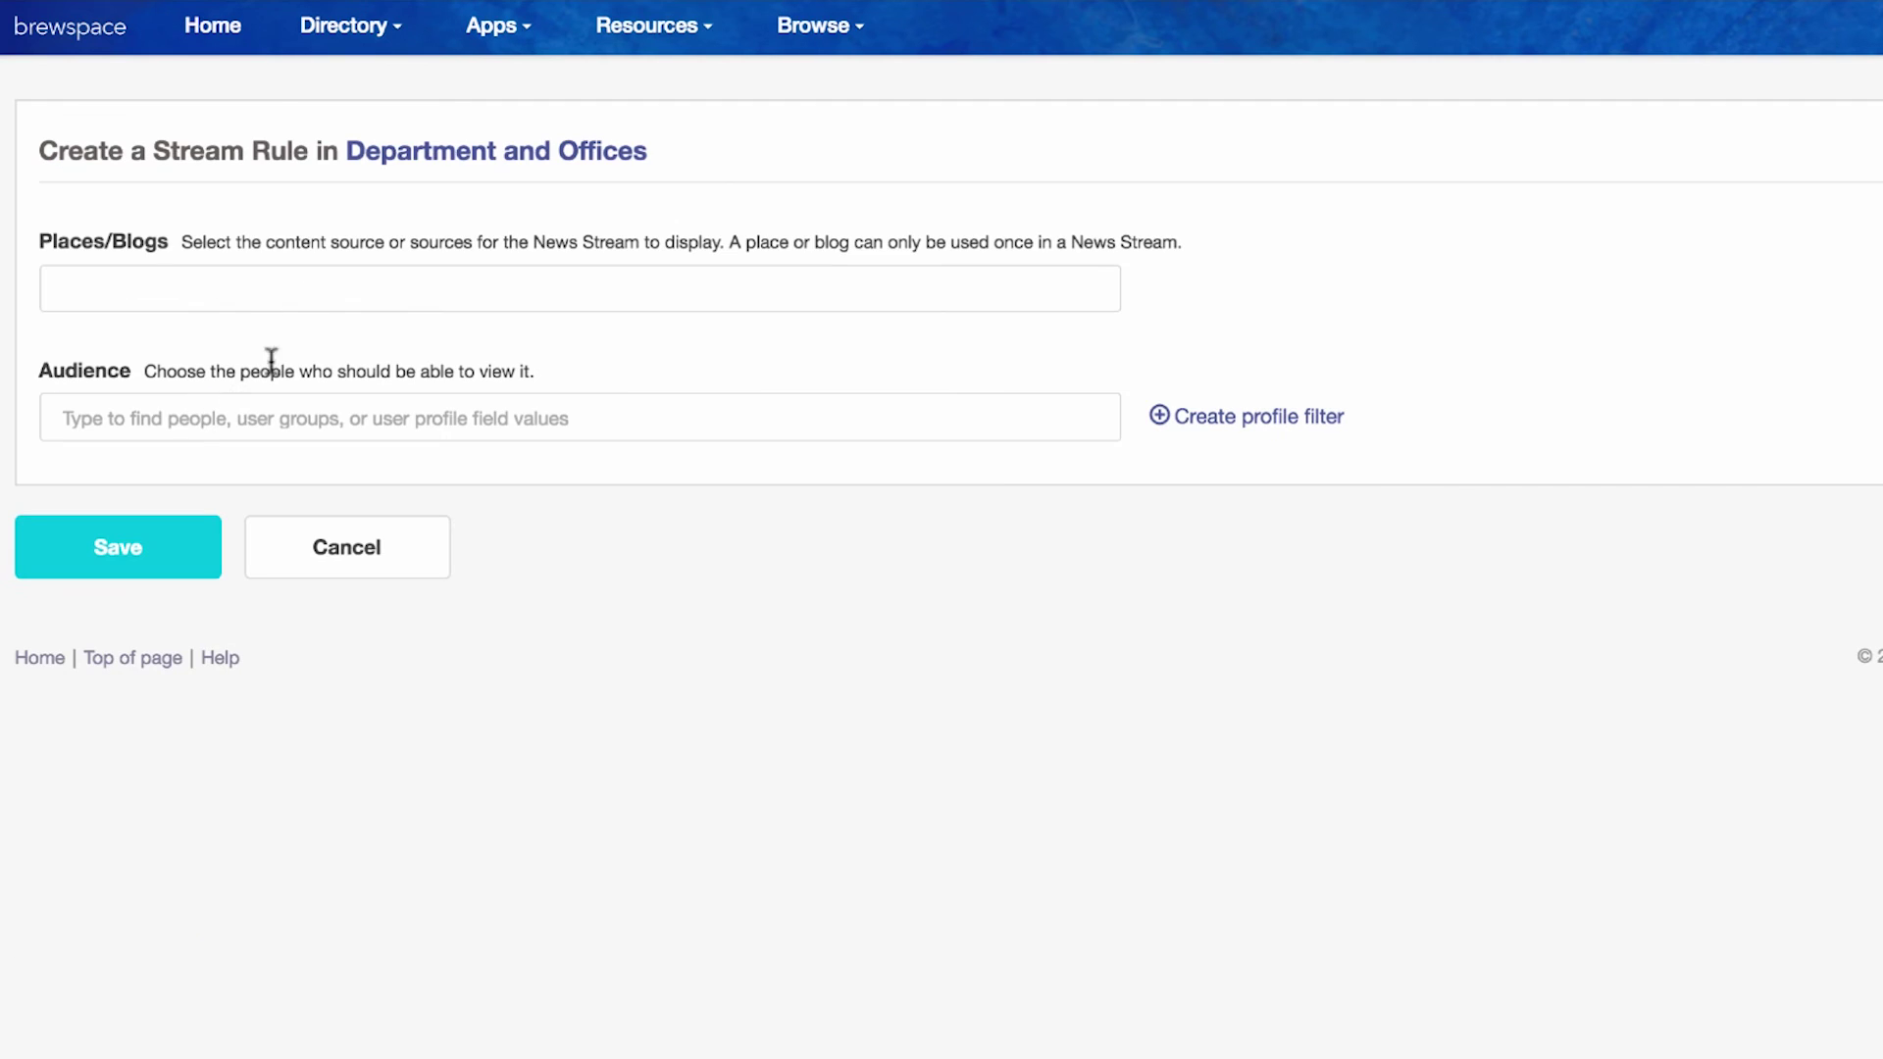
{"action": "left_click", "coordinate": [293, 294]}
{"action": "type", "text": "jive sat"}
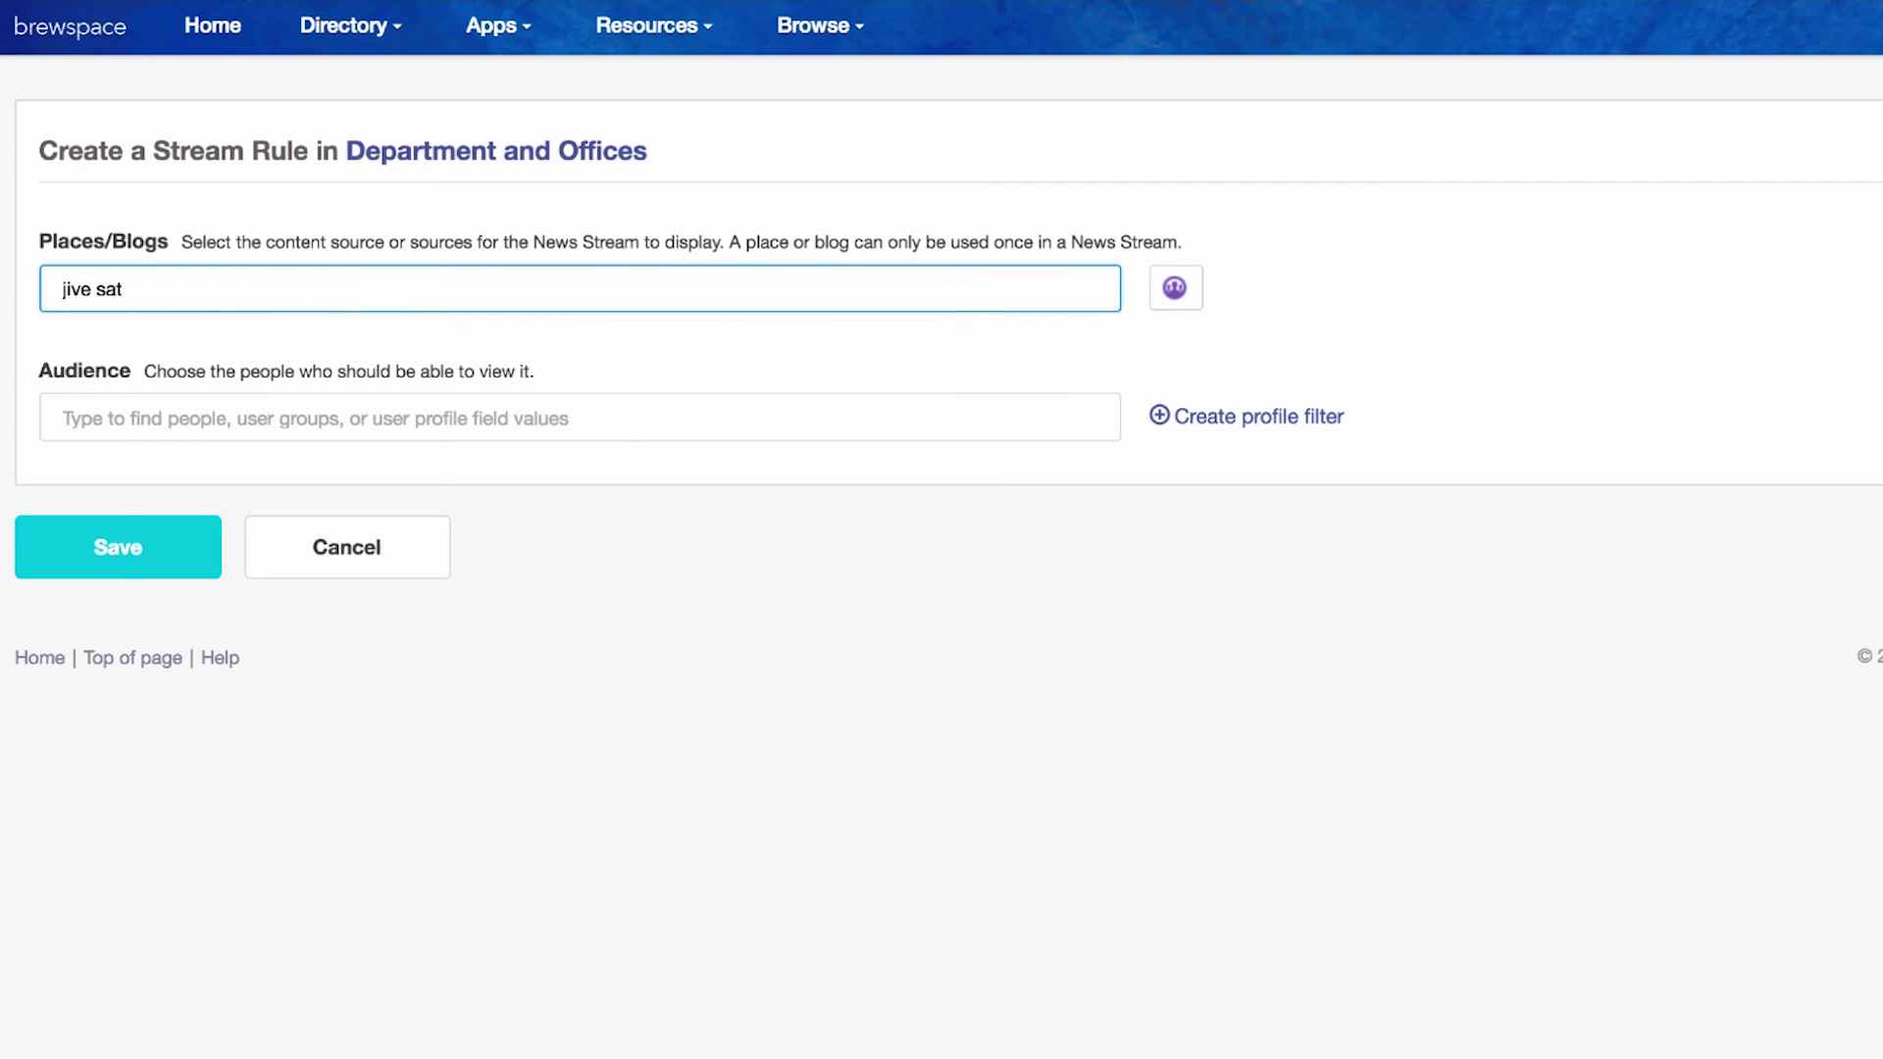
{"action": "left_click", "coordinate": [267, 802]}
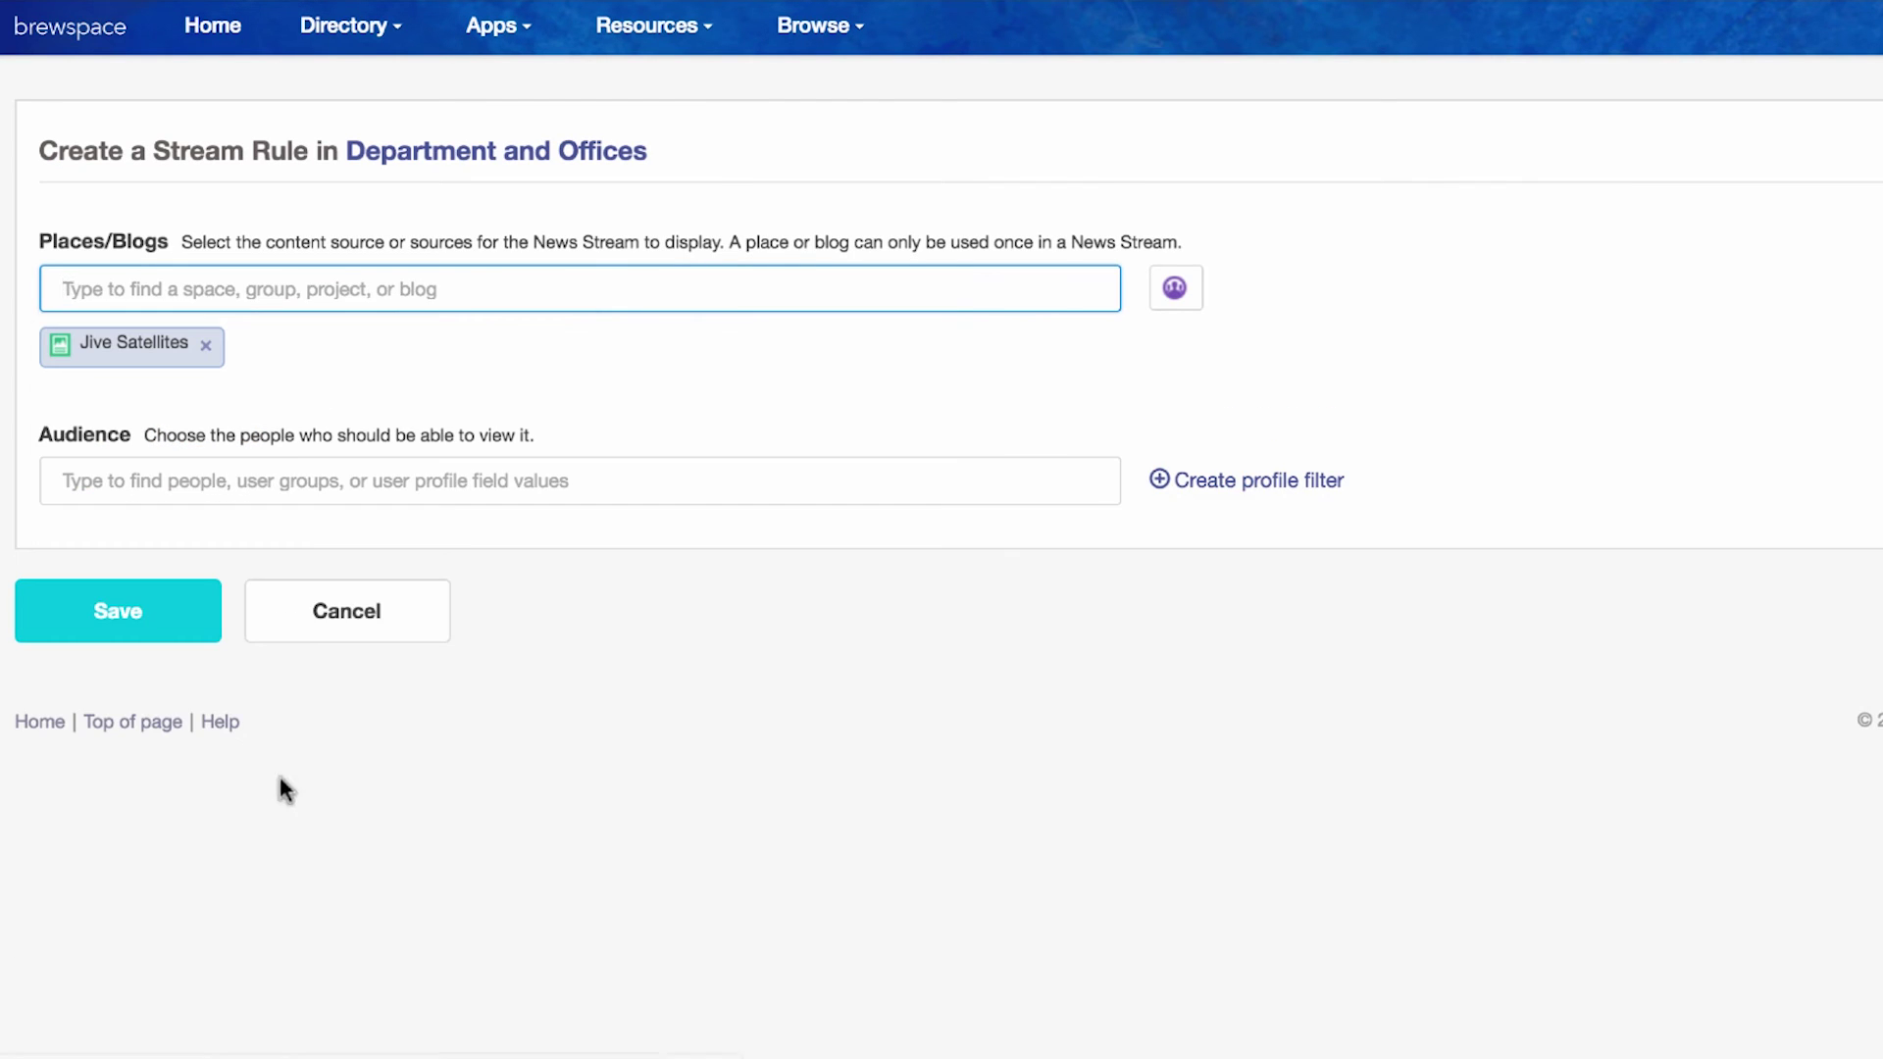
{"action": "left_click", "coordinate": [298, 479]}
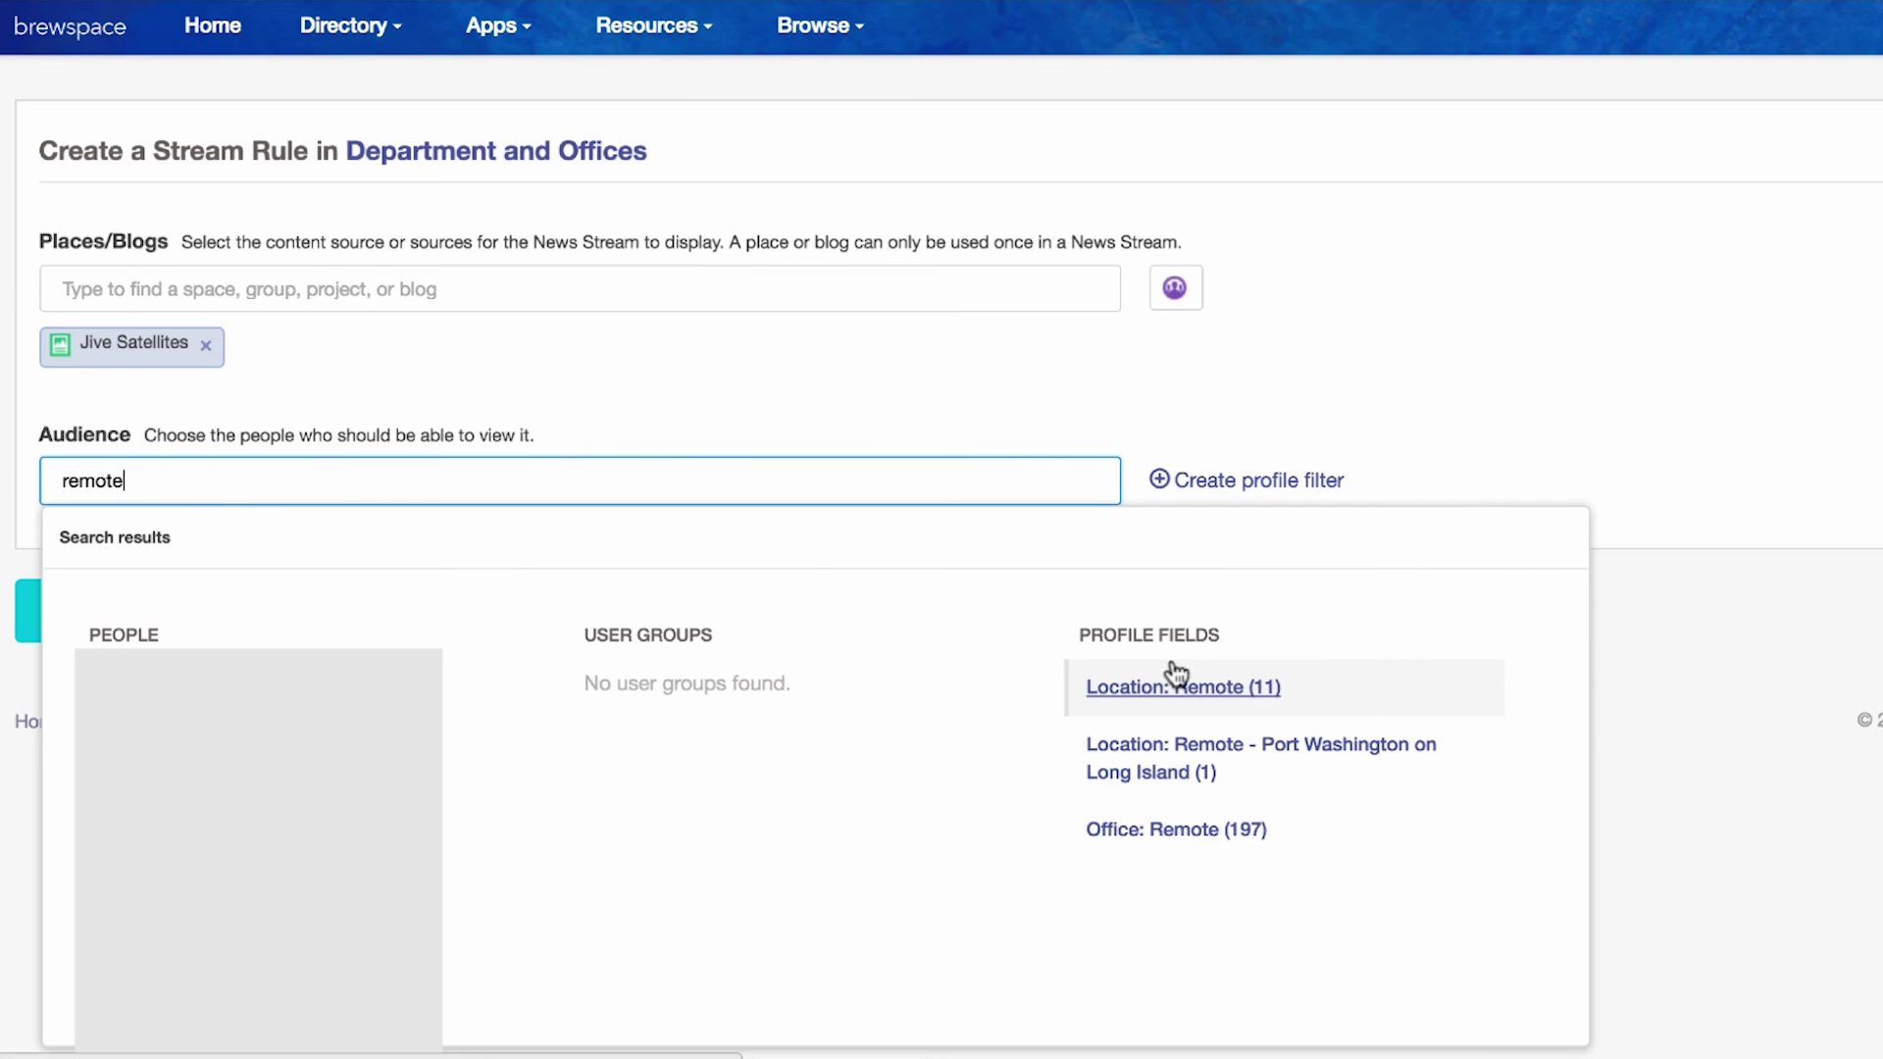
{"action": "left_click", "coordinate": [1223, 824]}
{"action": "left_click", "coordinate": [168, 660]}
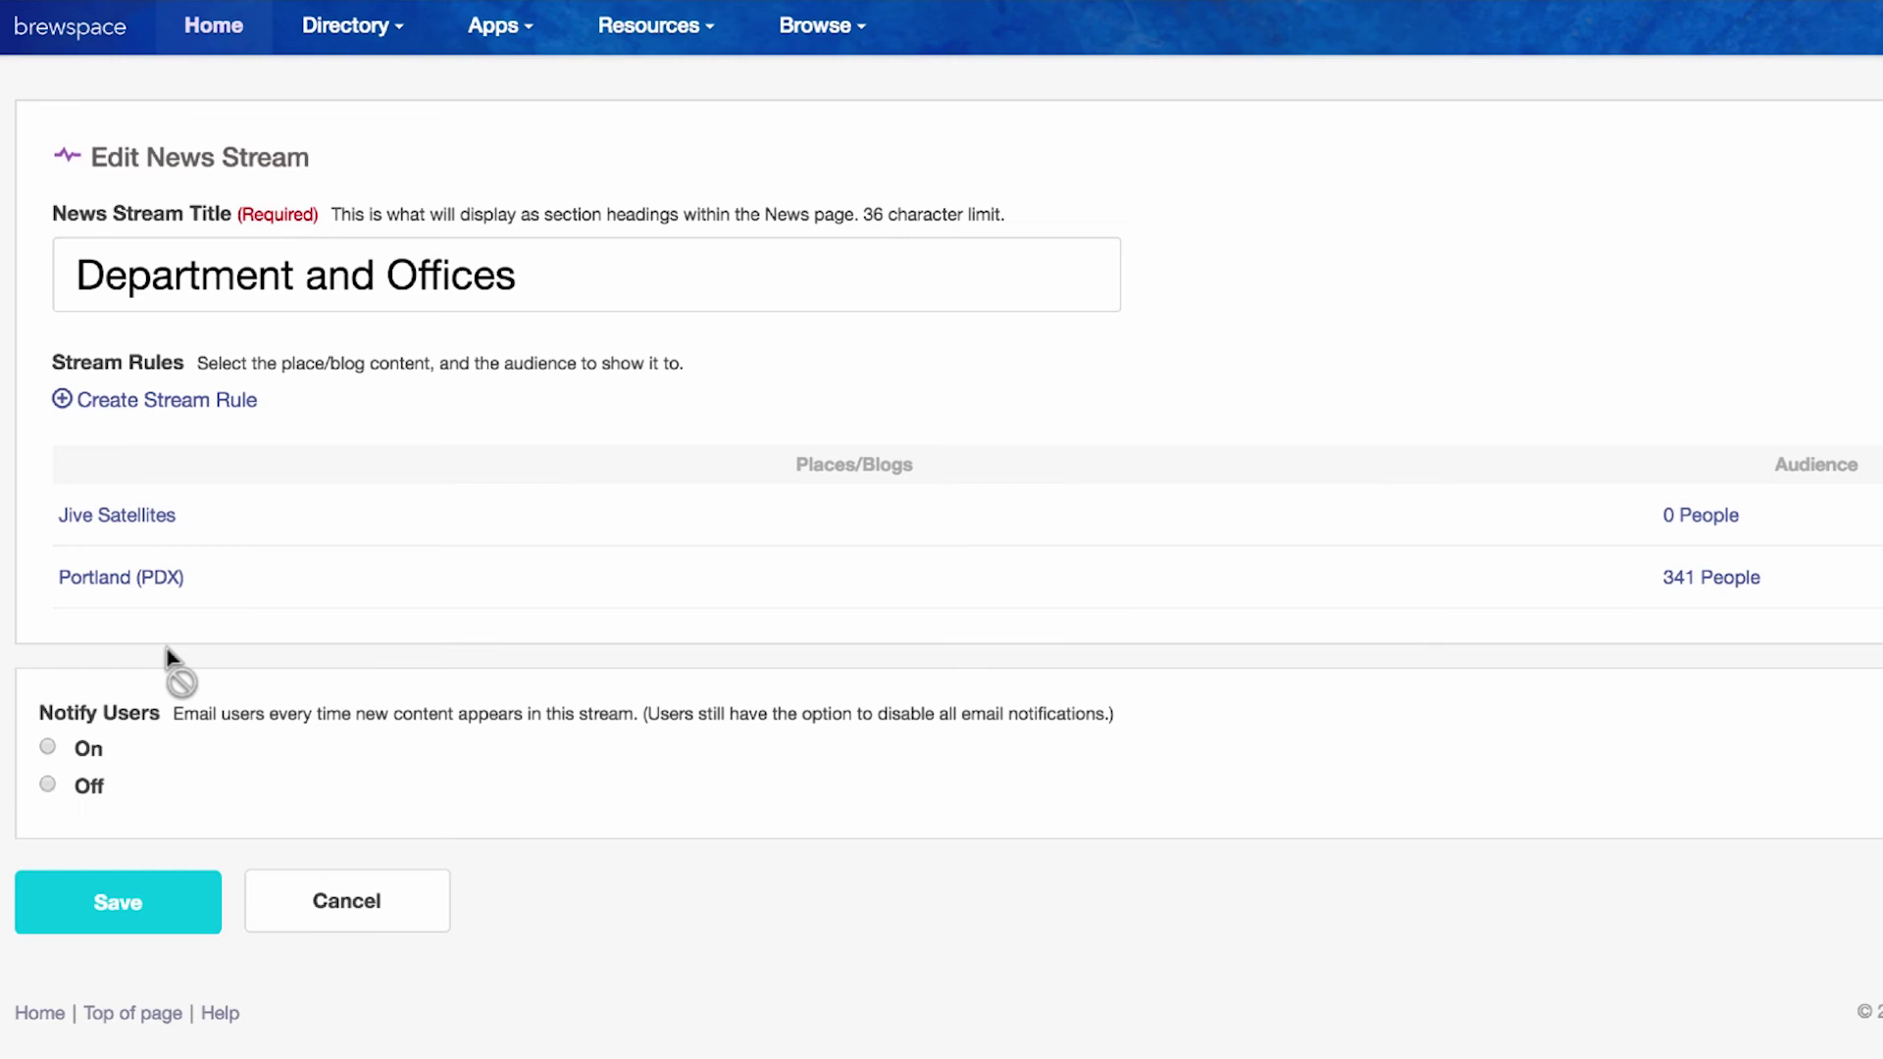
- Save the Department and Offices stream and move it and Product News above Brewspace Highlights
{"action": "left_click", "coordinate": [118, 899]}
{"action": "scroll", "coordinate": [487, 900], "scroll_direction": "down", "scroll_amount": 1}
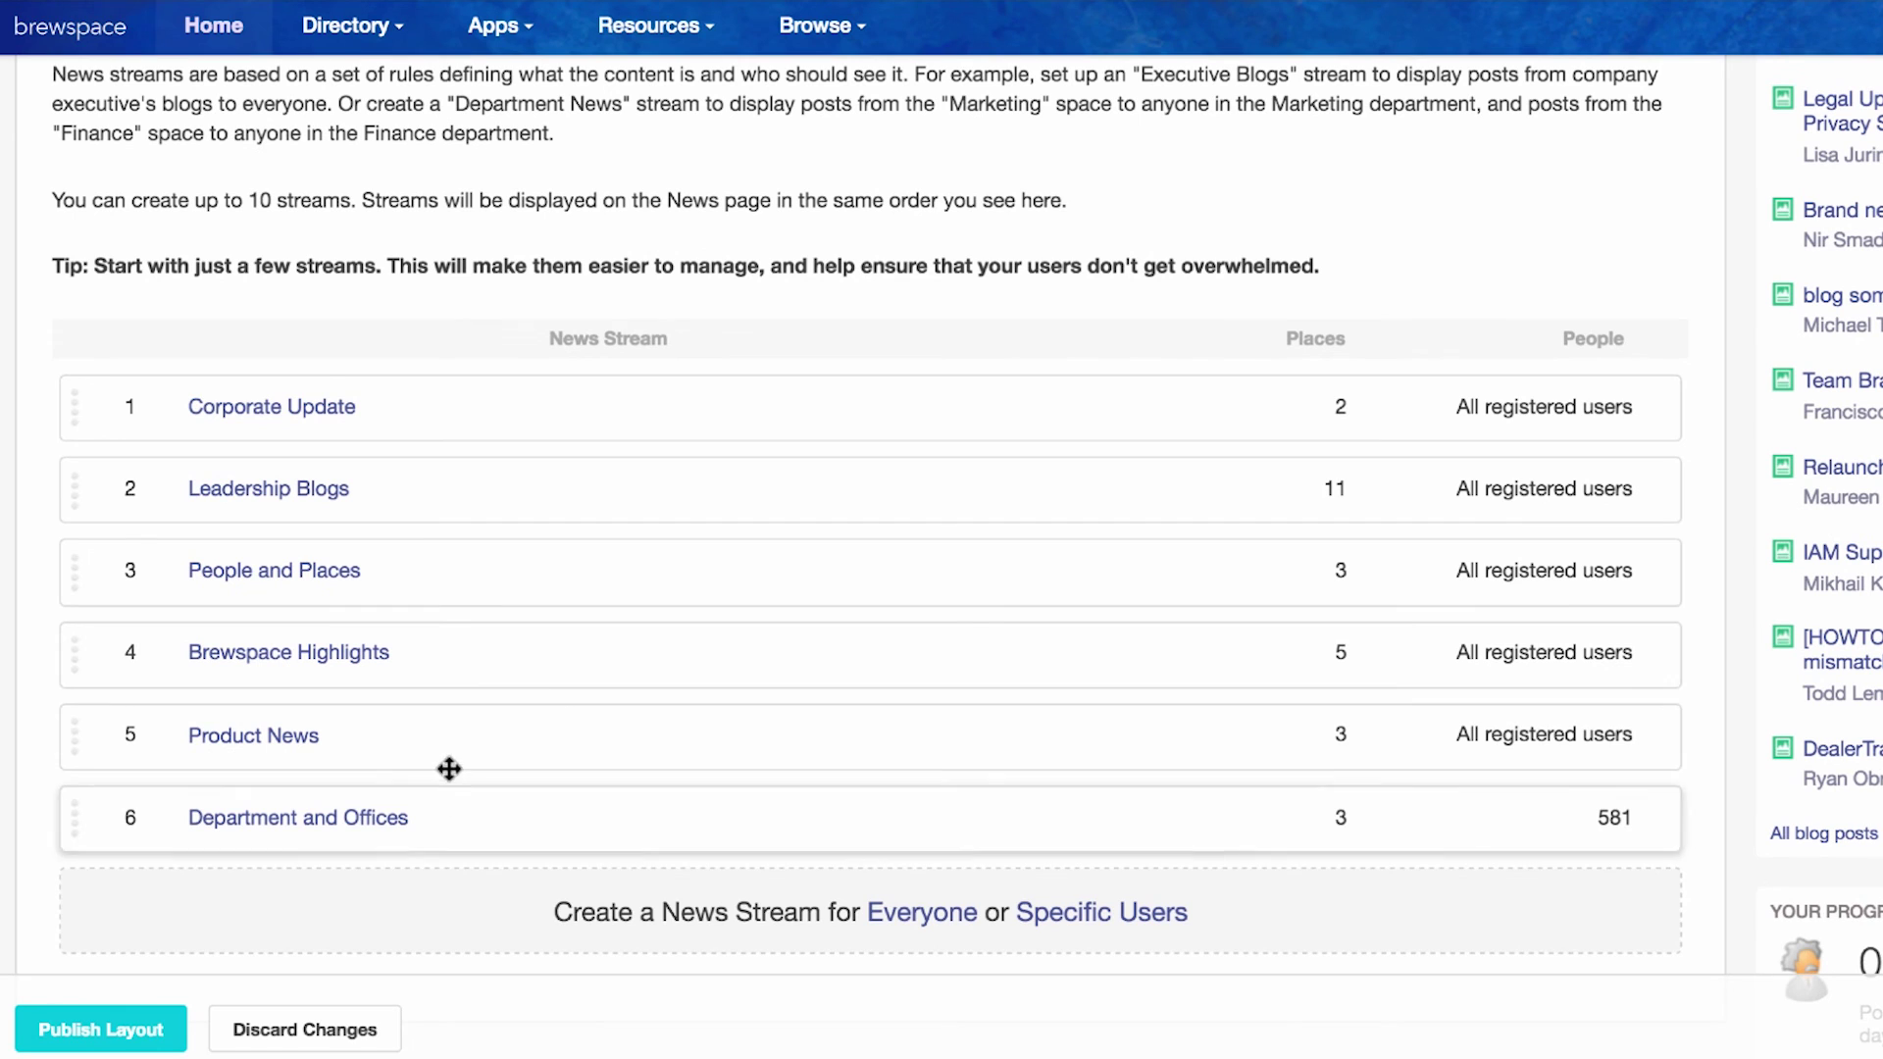
{"action": "left_click_drag", "start_coordinate": [446, 753], "coordinate": [446, 651]}
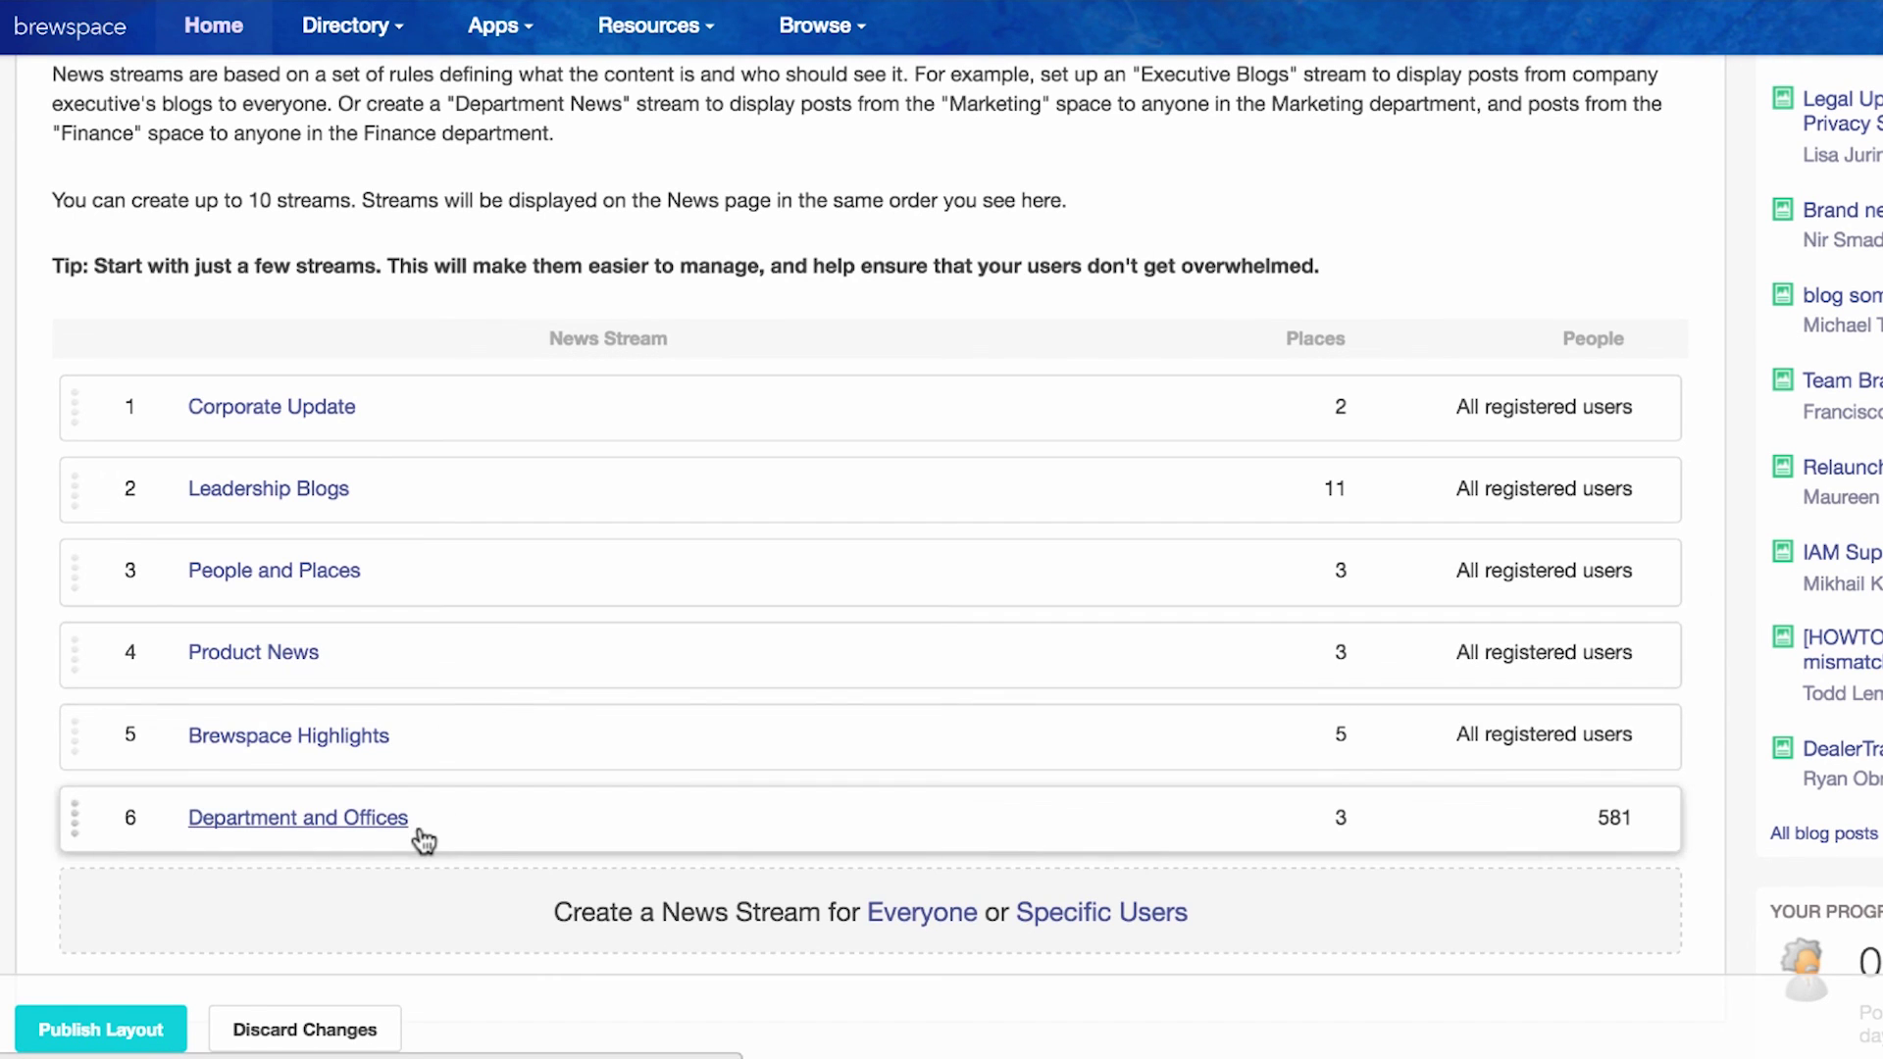
{"action": "left_click_drag", "start_coordinate": [424, 840], "coordinate": [421, 736]}
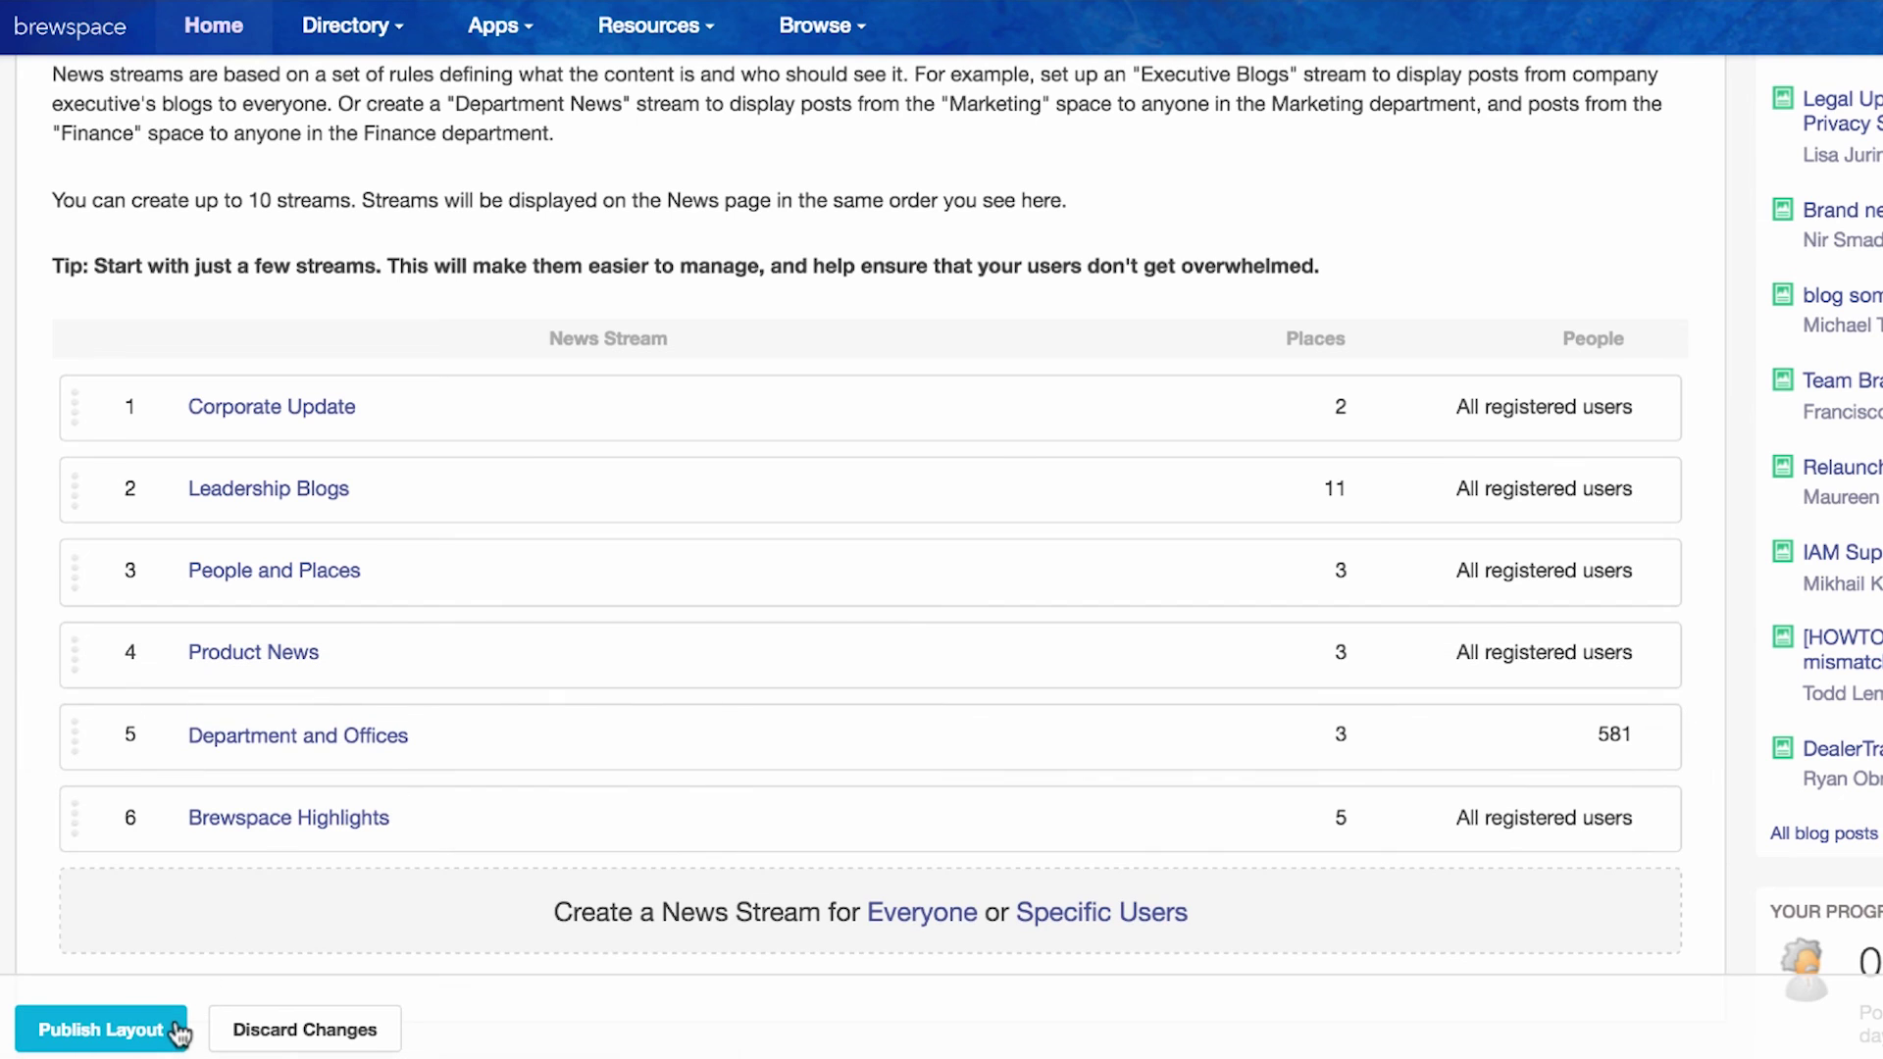